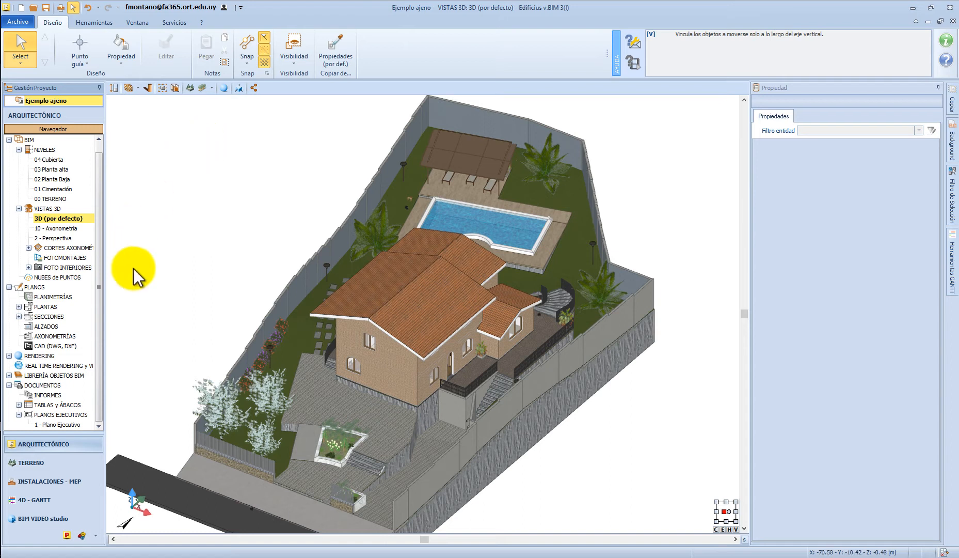
Open the 1 - Ambiente table from Tablas y Ábacos in the project navigator and fit its columns to their contents
{"action": "left_click", "coordinate": [99, 273]}
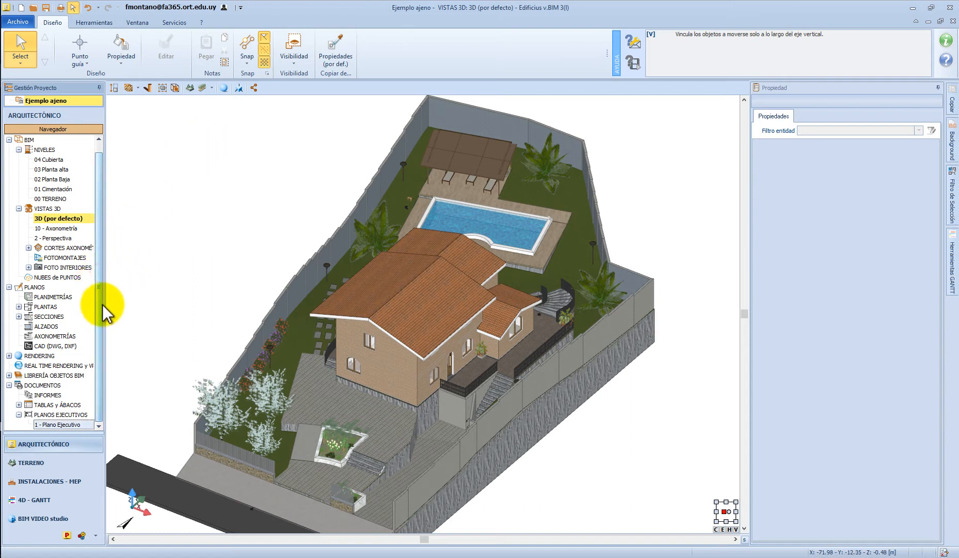
{"action": "left_click", "coordinate": [9, 385]}
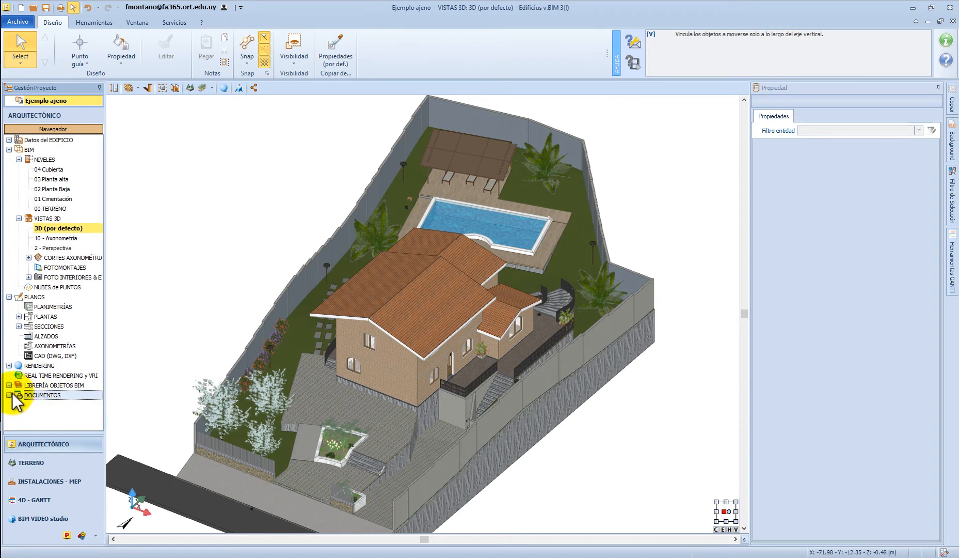
{"action": "left_click", "coordinate": [9, 394]}
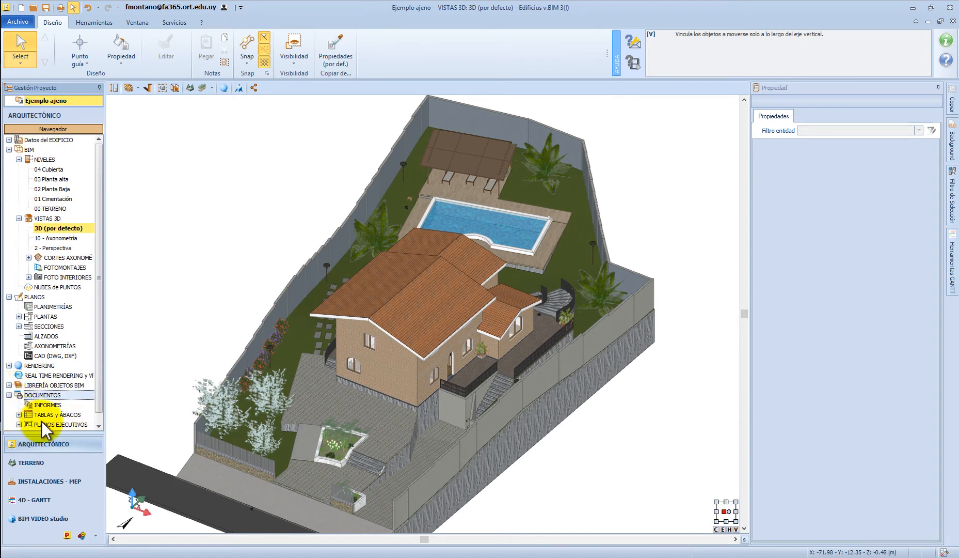
{"action": "left_click", "coordinate": [18, 414]}
{"action": "left_click_drag", "start_coordinate": [100, 267], "coordinate": [120, 396]}
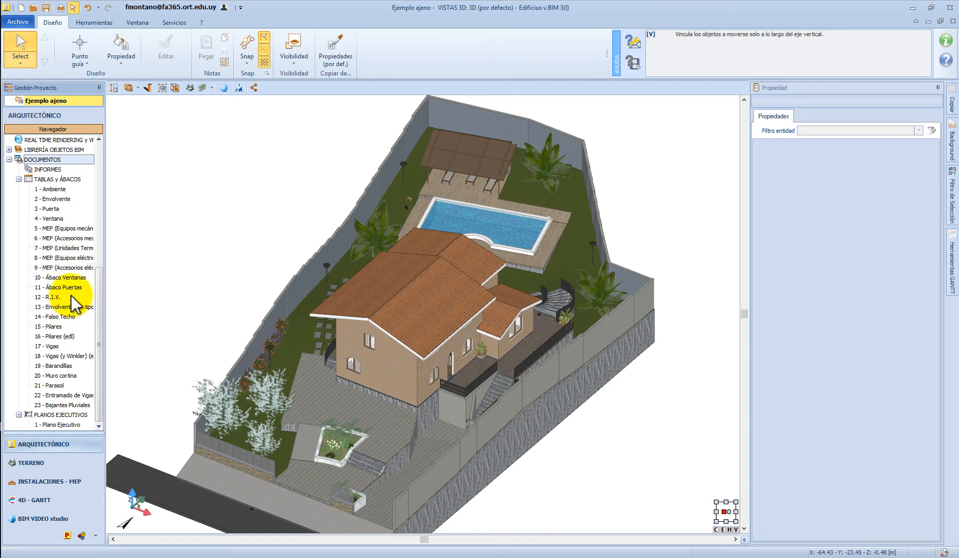
{"action": "double_click", "coordinate": [51, 189]}
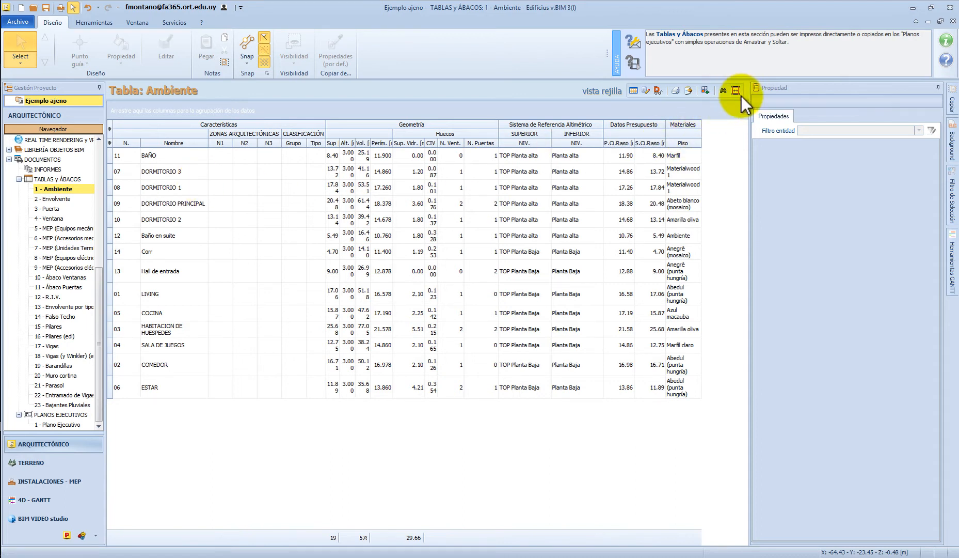
{"action": "left_click", "coordinate": [737, 91]}
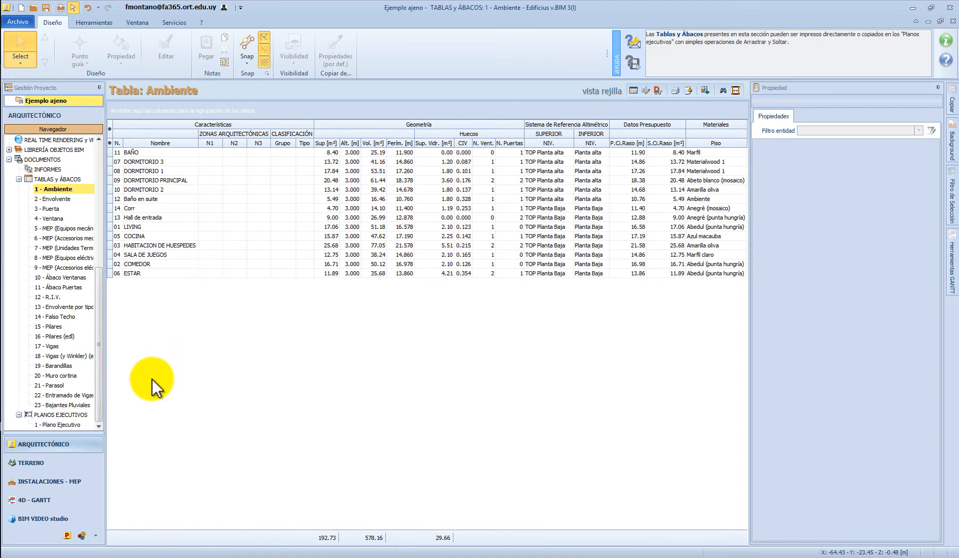
Open the 1 - Plano Ejecutivo sheet and place the Ambiente table in the empty area above the title block
{"action": "left_click", "coordinate": [102, 374]}
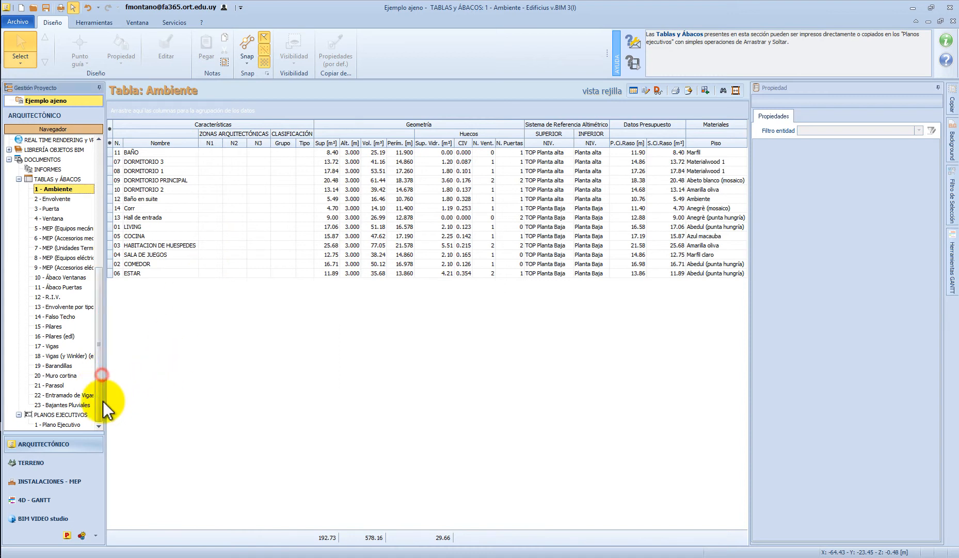
{"action": "left_click", "coordinate": [70, 422]}
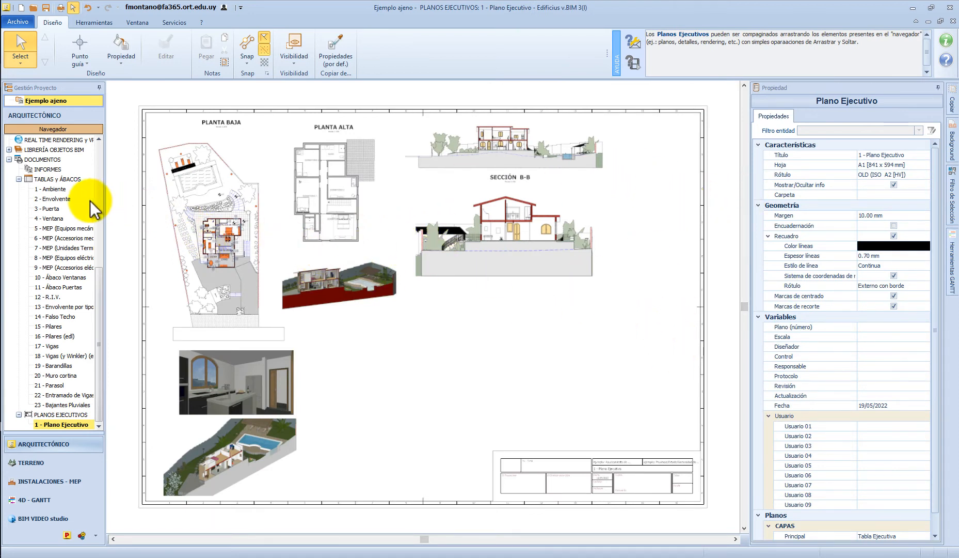
{"action": "left_click", "coordinate": [479, 346]}
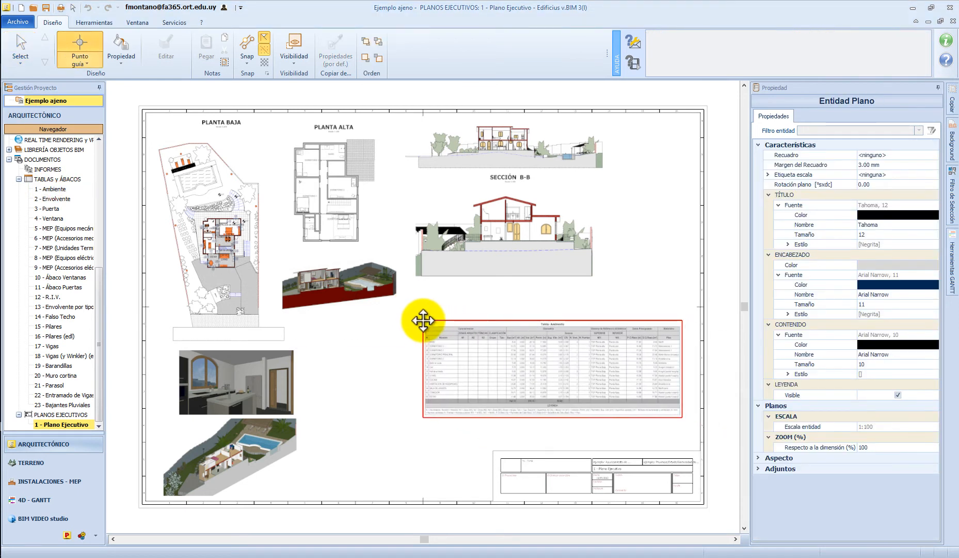
{"action": "left_click", "coordinate": [425, 314]}
Hide the legend of the Ambiente table placed on the sheet
{"action": "scroll", "coordinate": [513, 351], "scroll_direction": "up", "scroll_amount": 5}
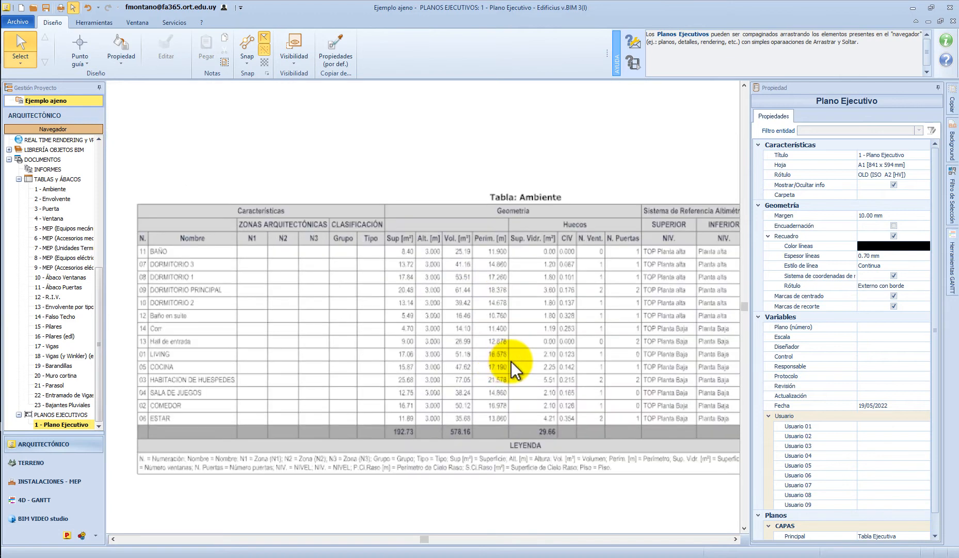
{"action": "middle_click_drag", "start_coordinate": [578, 415], "coordinate": [511, 365]}
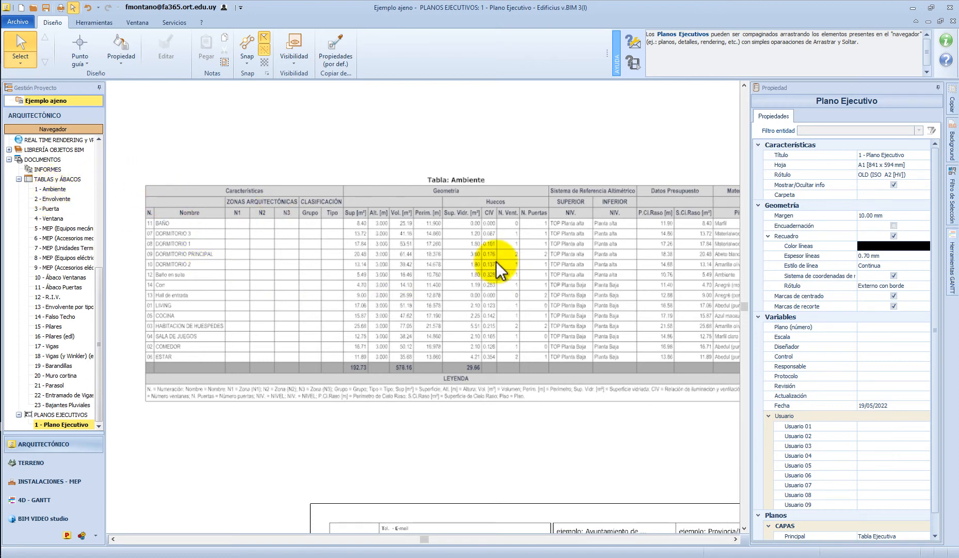
{"action": "left_click", "coordinate": [481, 254]}
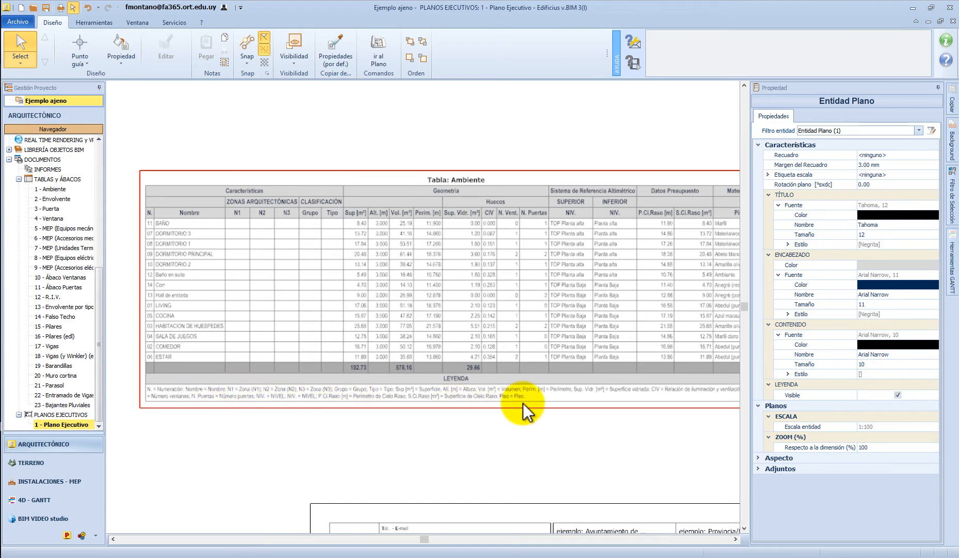
{"action": "left_click", "coordinate": [898, 395]}
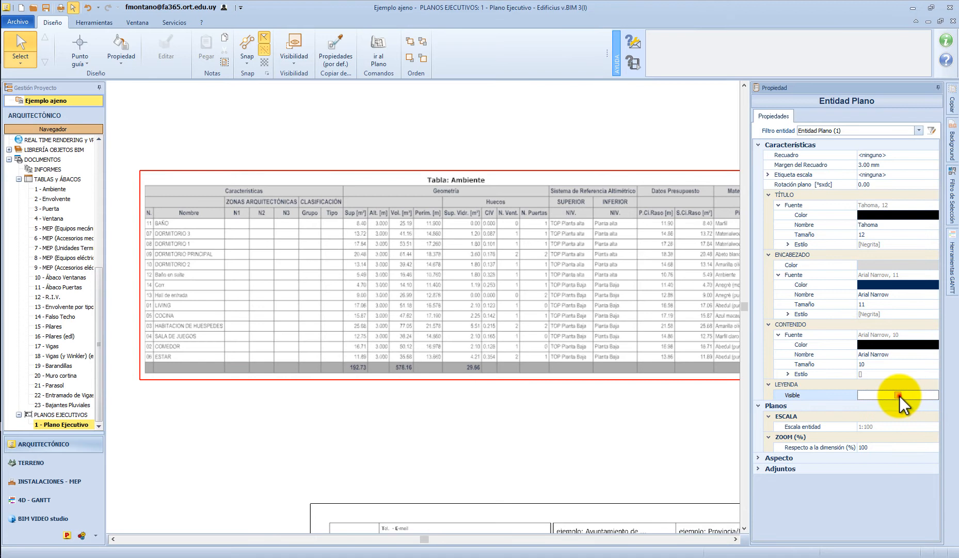
{"action": "left_click", "coordinate": [898, 395]}
{"action": "left_click", "coordinate": [899, 395]}
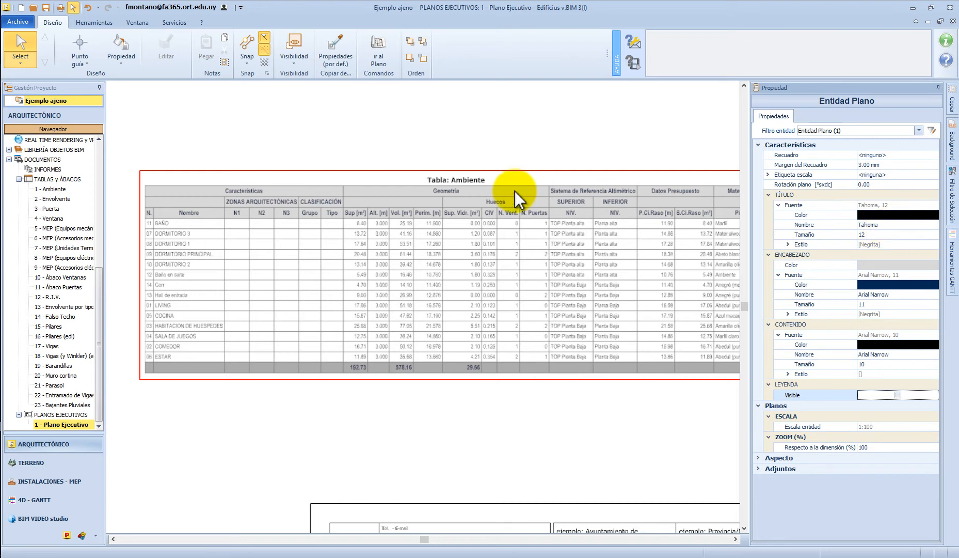
Set the Ambiente table's title font size to 20, keeping the Tahoma font
{"action": "scroll", "coordinate": [458, 192], "scroll_direction": "up", "scroll_amount": 4}
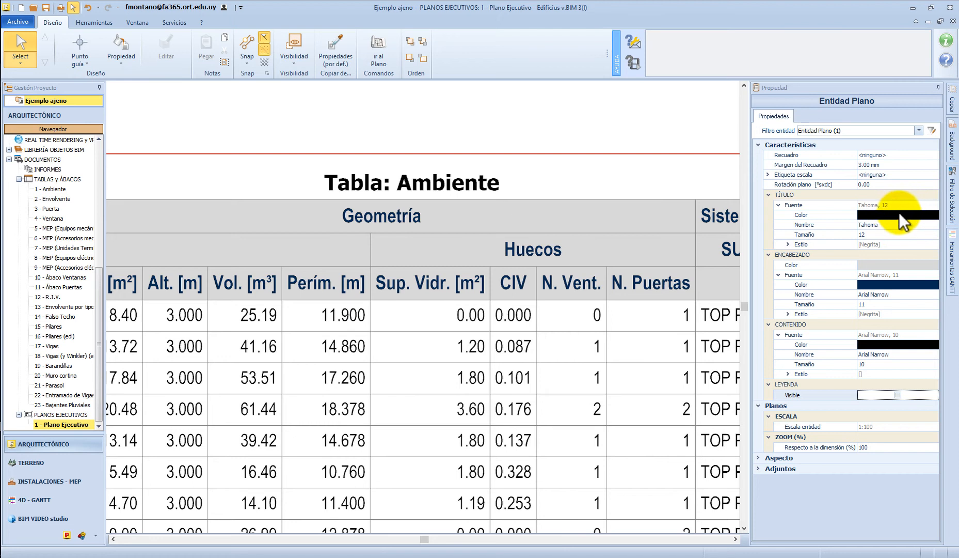
{"action": "left_click", "coordinate": [878, 227]}
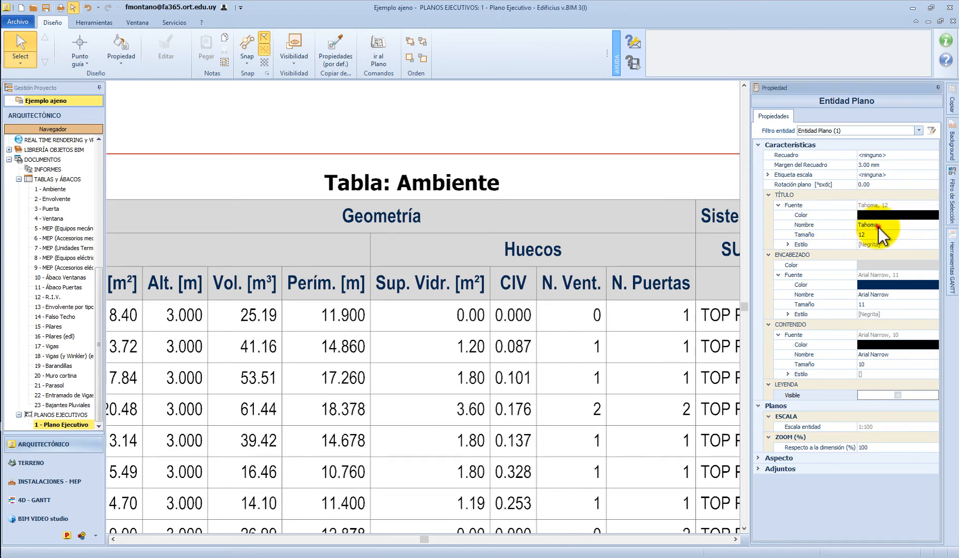
{"action": "left_click", "coordinate": [934, 226]}
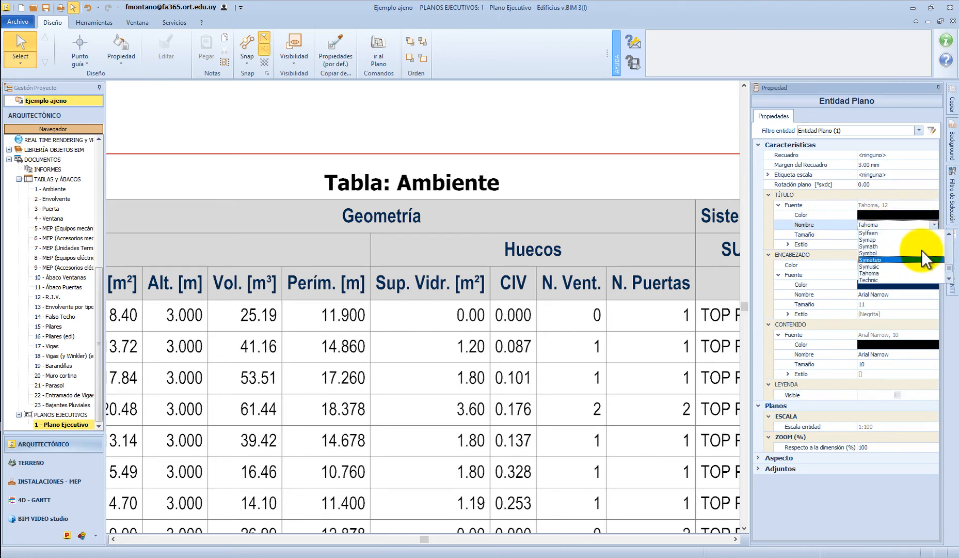
{"action": "left_click", "coordinate": [935, 225]}
{"action": "left_click", "coordinate": [873, 234]}
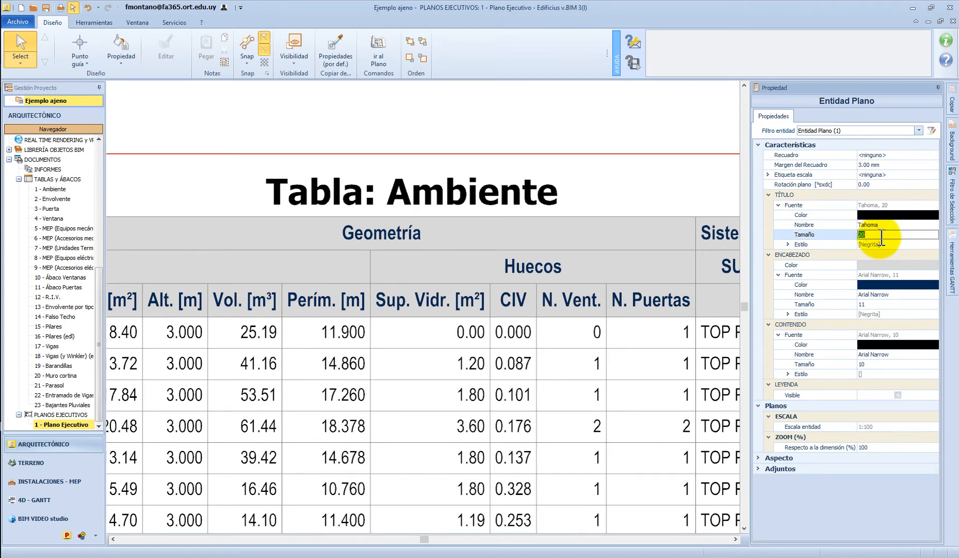
Try the bold and italic styles on the table title, restoring bold without italic
{"action": "left_click", "coordinate": [788, 244]}
{"action": "left_click", "coordinate": [898, 254]}
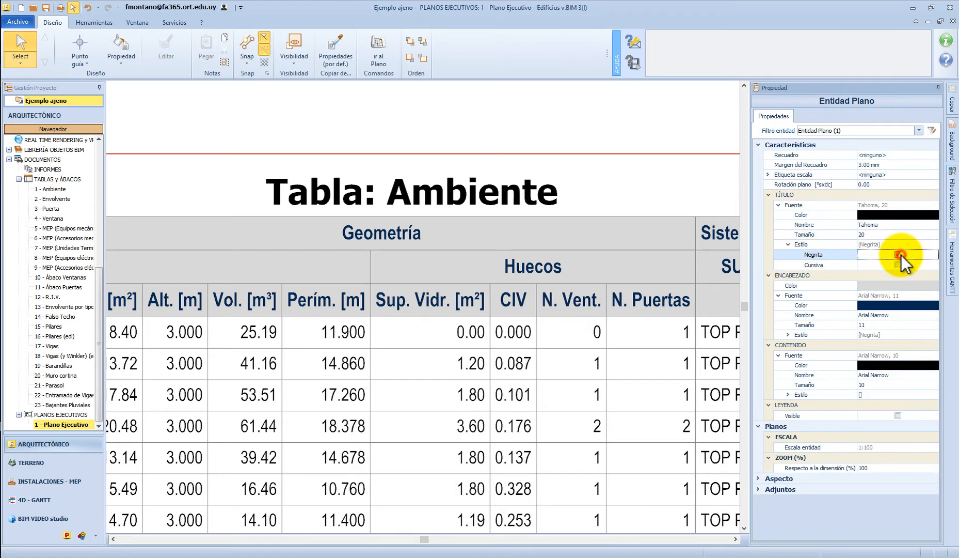
{"action": "left_click", "coordinate": [899, 254]}
{"action": "left_click", "coordinate": [897, 266]}
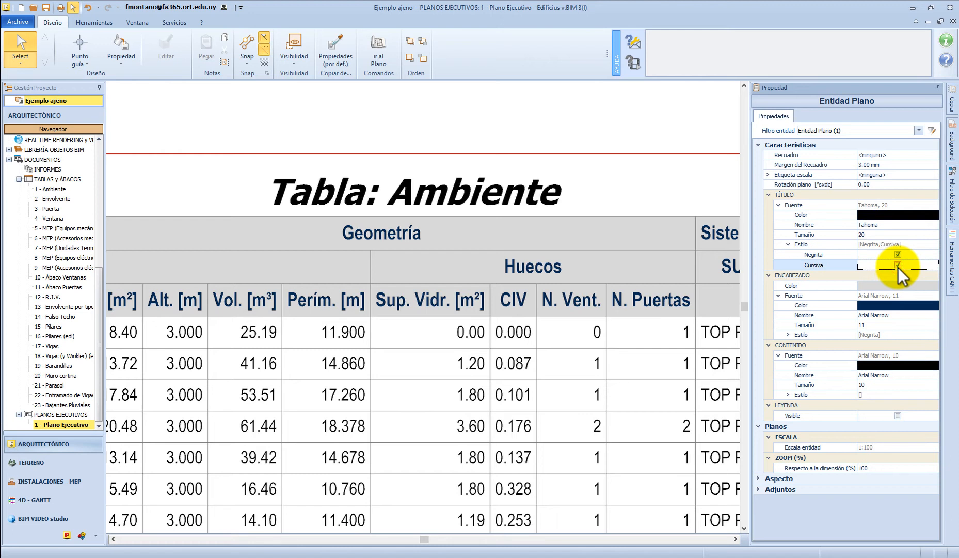
{"action": "left_click", "coordinate": [898, 266]}
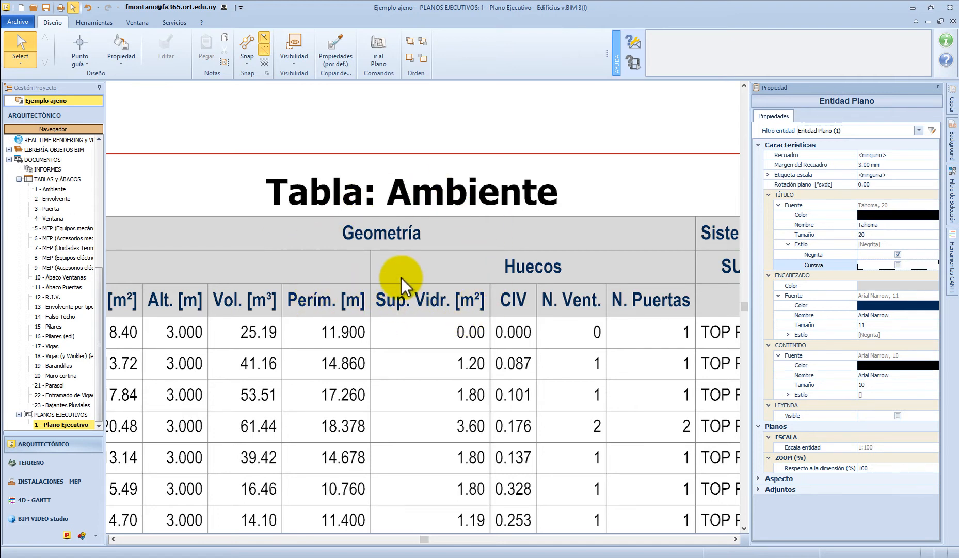
Set the table header's background colour to light blue-violet with RGB 128, 128, 255
{"action": "left_click", "coordinate": [882, 285]}
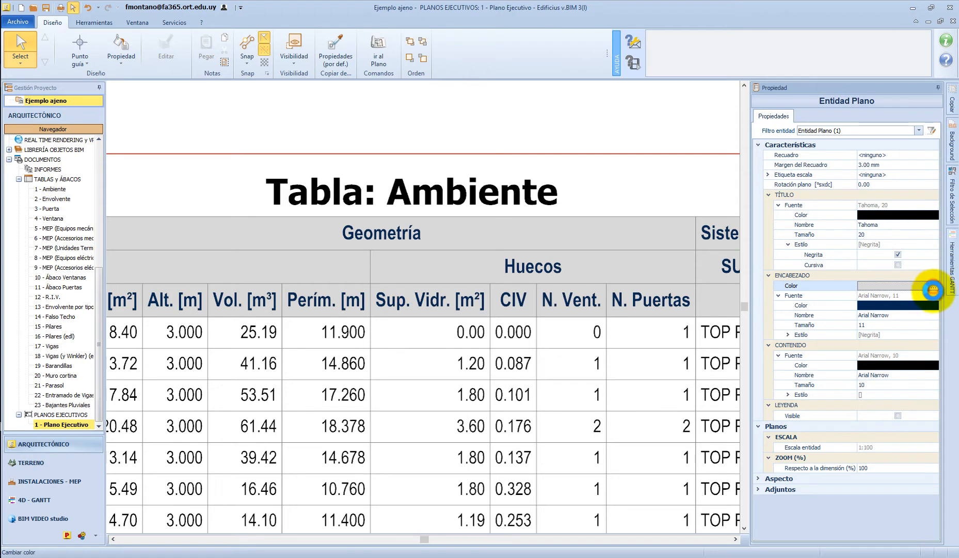
{"action": "left_click", "coordinate": [933, 290]}
{"action": "left_click", "coordinate": [697, 193]}
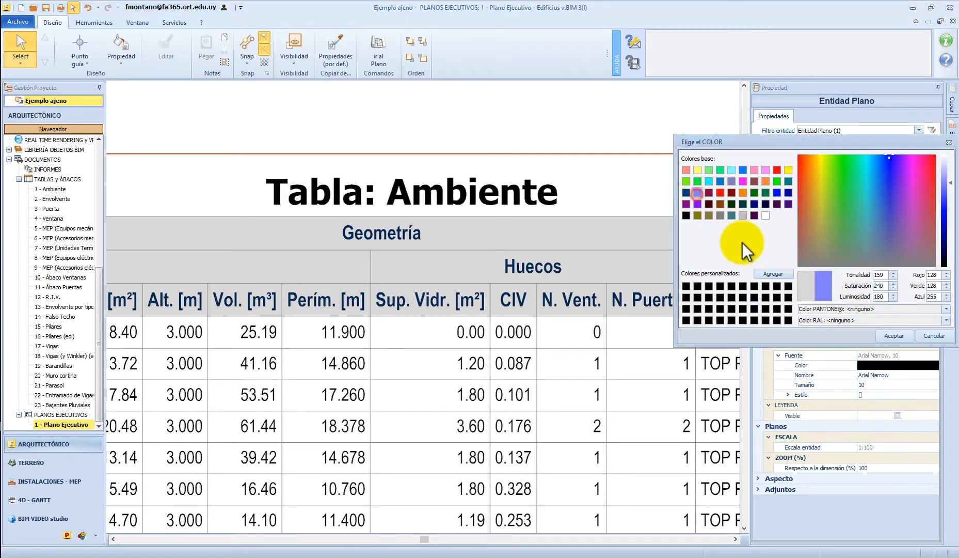
{"action": "left_click", "coordinate": [891, 336]}
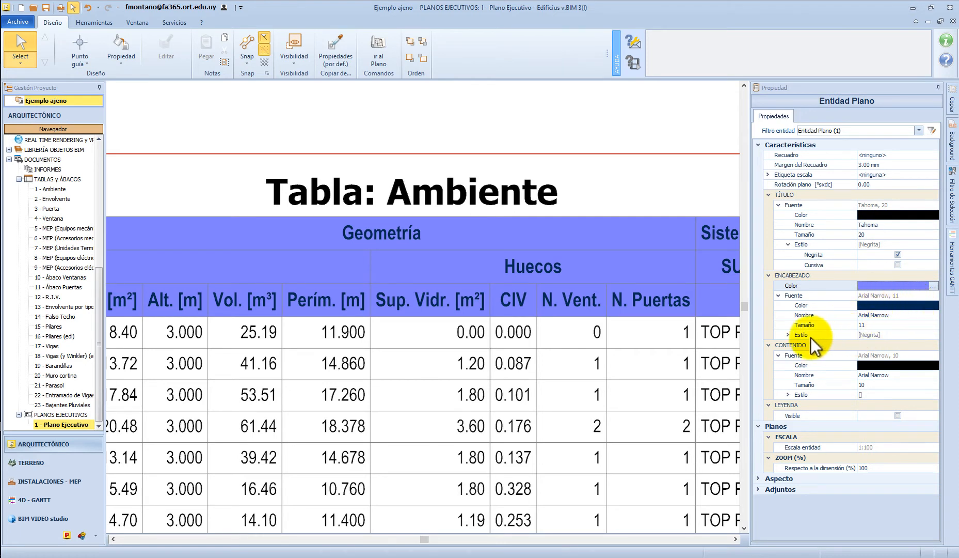
Make the table header's font italic instead of bold, and collapse the header and content properties
{"action": "left_click", "coordinate": [788, 335]}
{"action": "left_click", "coordinate": [898, 344]}
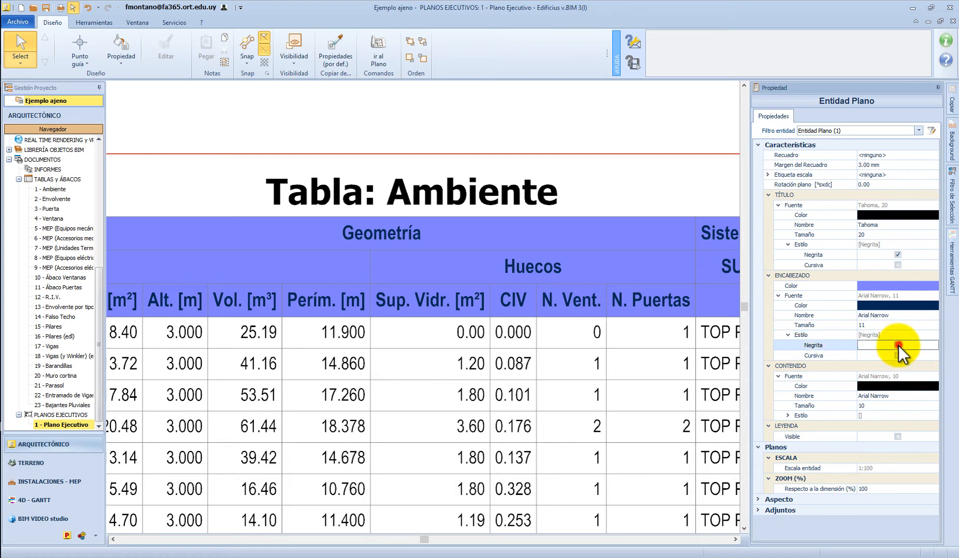
{"action": "left_click", "coordinate": [898, 355]}
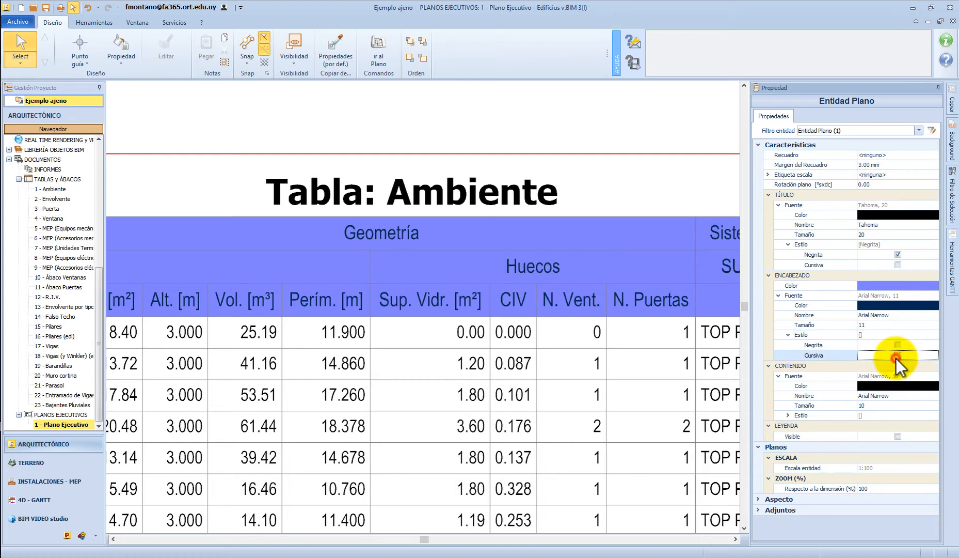
{"action": "left_click", "coordinate": [768, 276]}
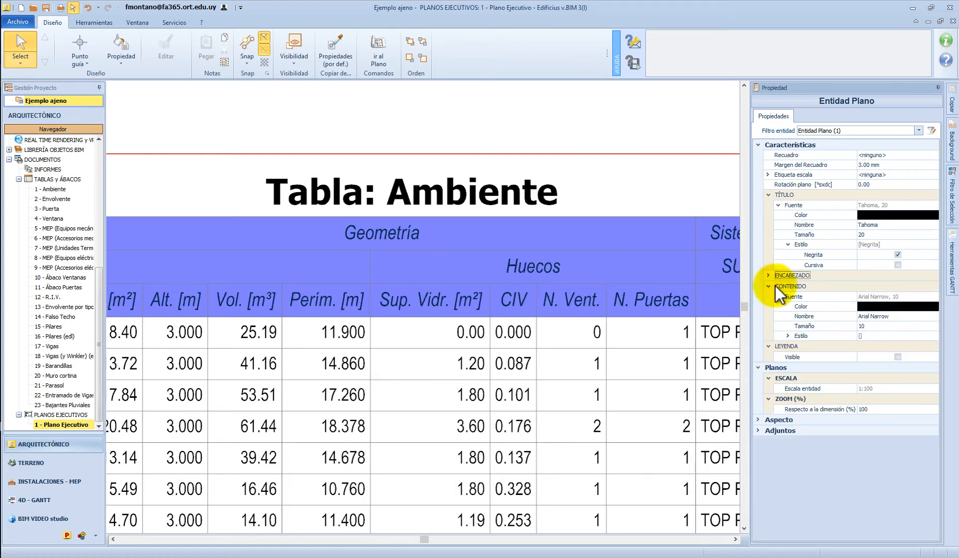
{"action": "left_click", "coordinate": [769, 286]}
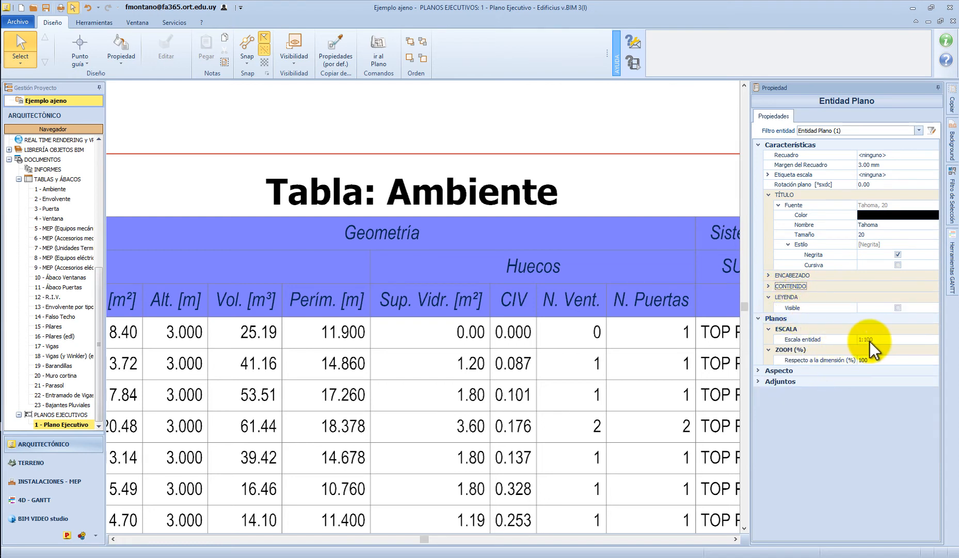
Set the Ambiente table's zoom relative to its dimension to 75% on the sheet
{"action": "scroll", "coordinate": [536, 259], "scroll_direction": "down", "scroll_amount": 5}
{"action": "left_click", "coordinate": [524, 273]}
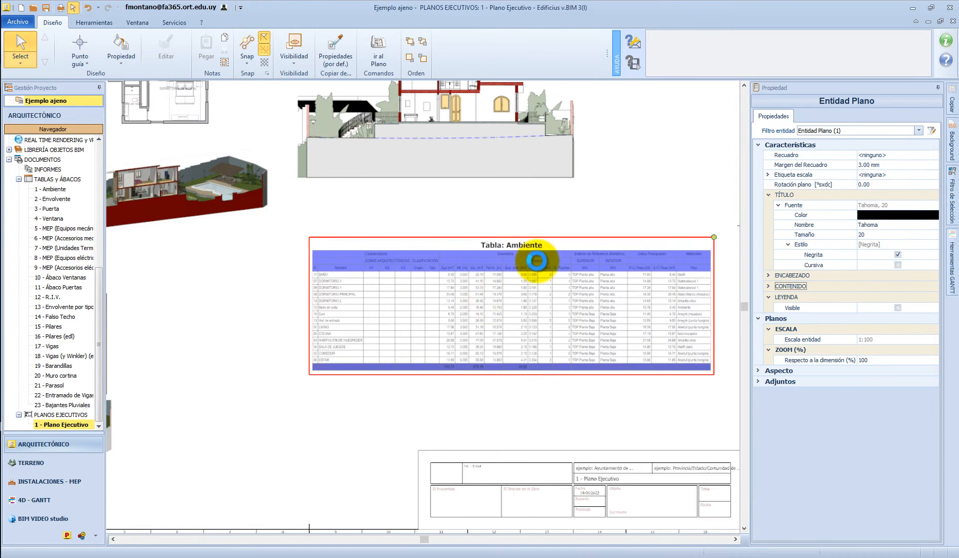
{"action": "left_click", "coordinate": [557, 219]}
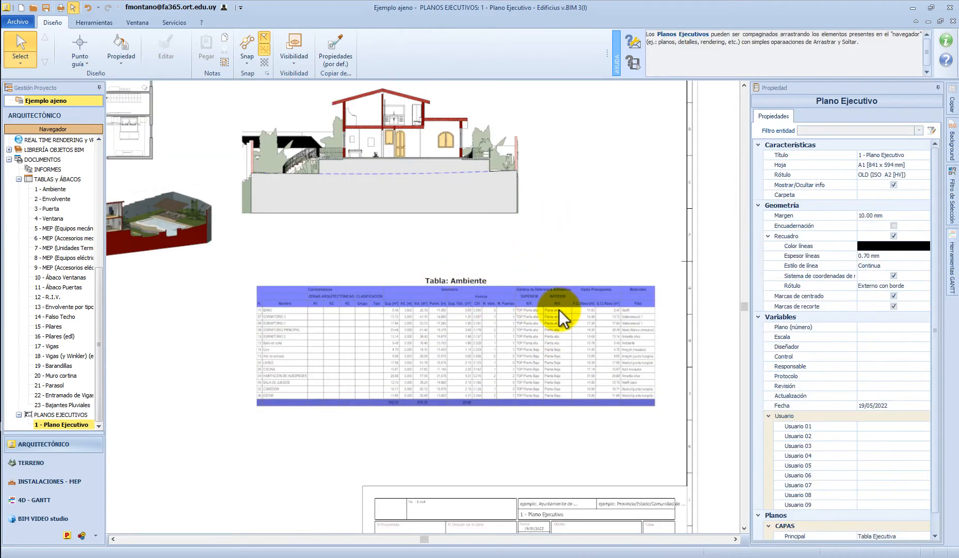
{"action": "left_click", "coordinate": [561, 311]}
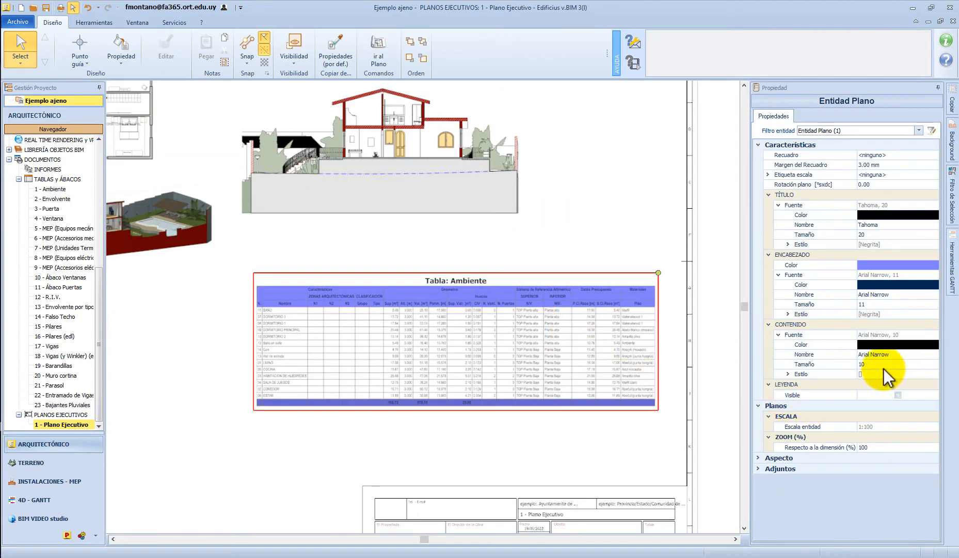
{"action": "left_click", "coordinate": [884, 447]}
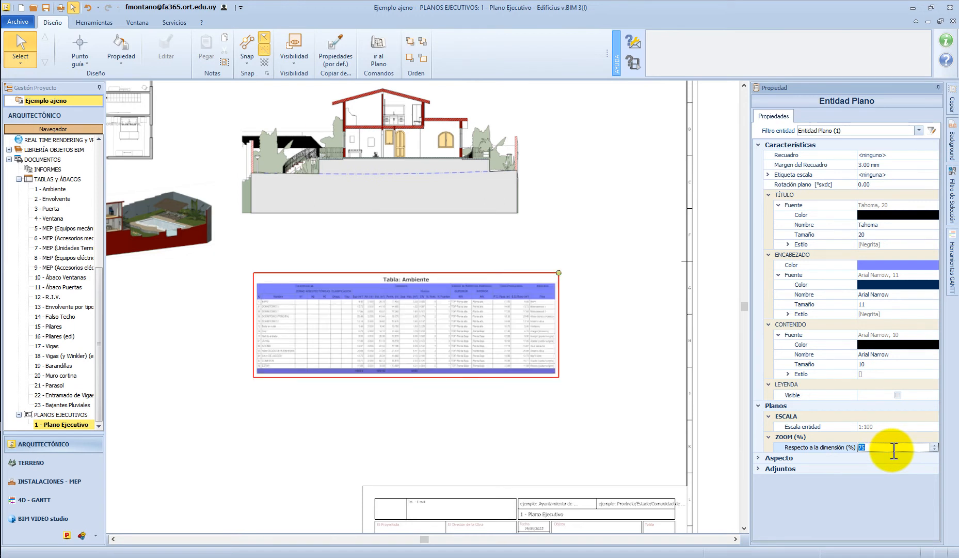
Try a 120% zoom for the Ambiente table and restore the zoom to 100%
{"action": "double_click", "coordinate": [892, 447]}
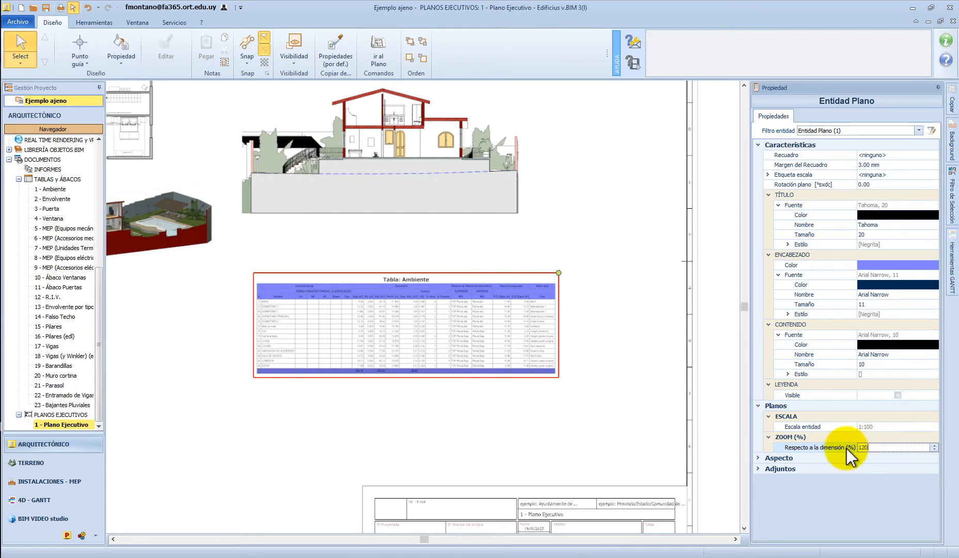
{"action": "type", "text": "120"}
{"action": "key", "text": "Return"}
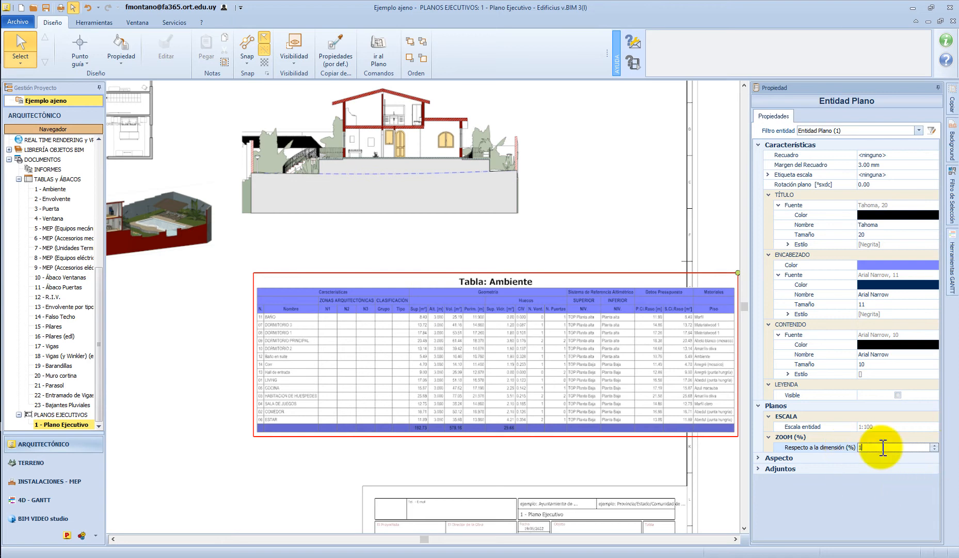
{"action": "key", "text": "Return"}
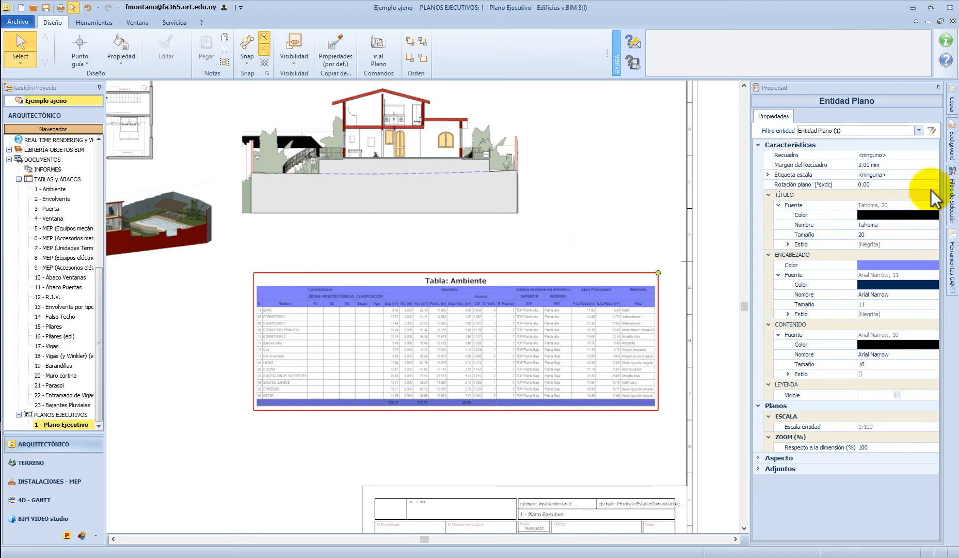
Try the Trazo frame style around the Ambiente table on the sheet
{"action": "left_click", "coordinate": [934, 154]}
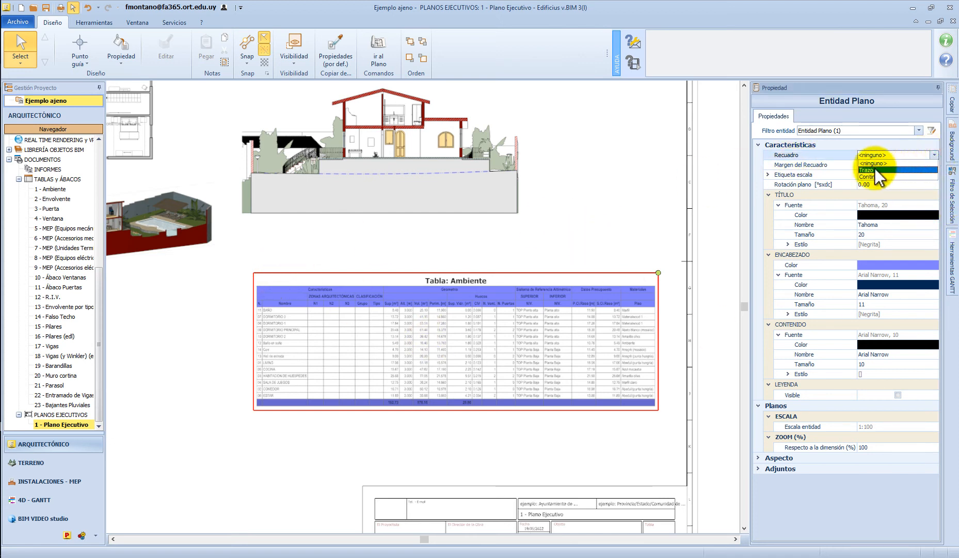
{"action": "left_click", "coordinate": [872, 169]}
{"action": "left_click", "coordinate": [527, 255]}
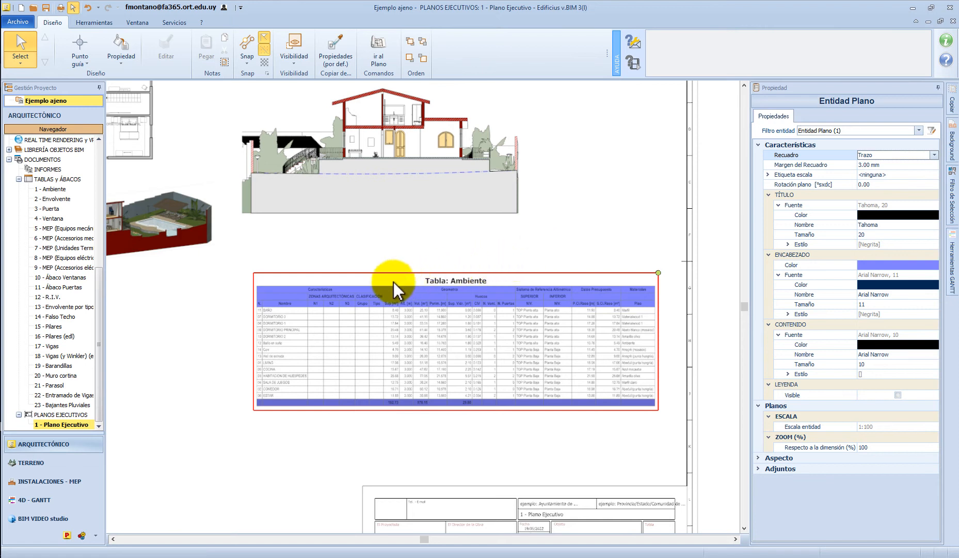
{"action": "left_click", "coordinate": [583, 315]}
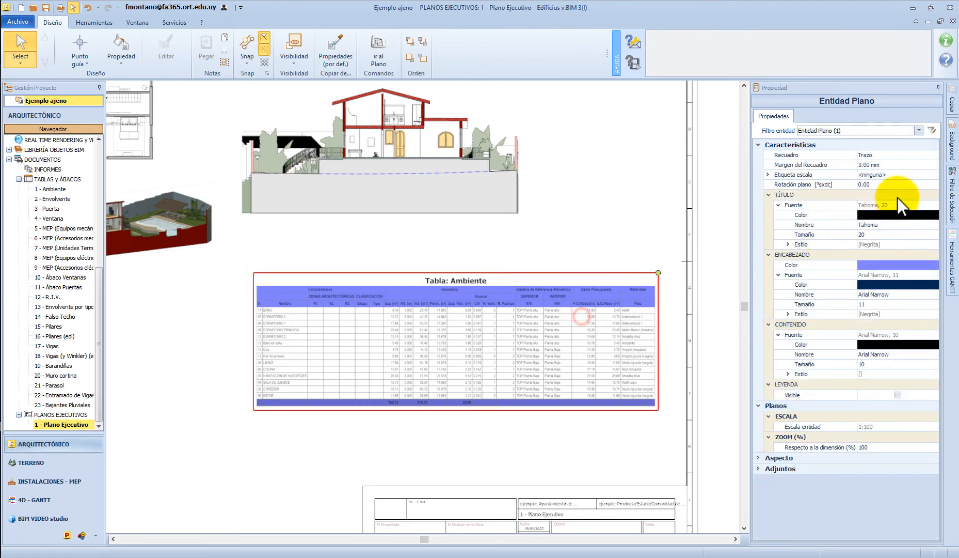
Give the Ambiente table a Continuo frame with a frame margin of 0.00 mm
{"action": "left_click", "coordinate": [934, 155]}
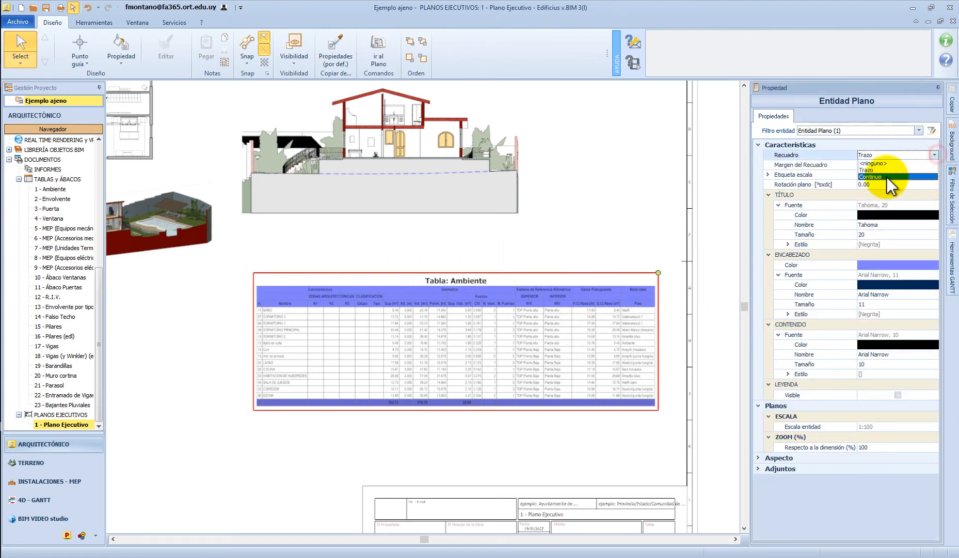
{"action": "left_click", "coordinate": [591, 227]}
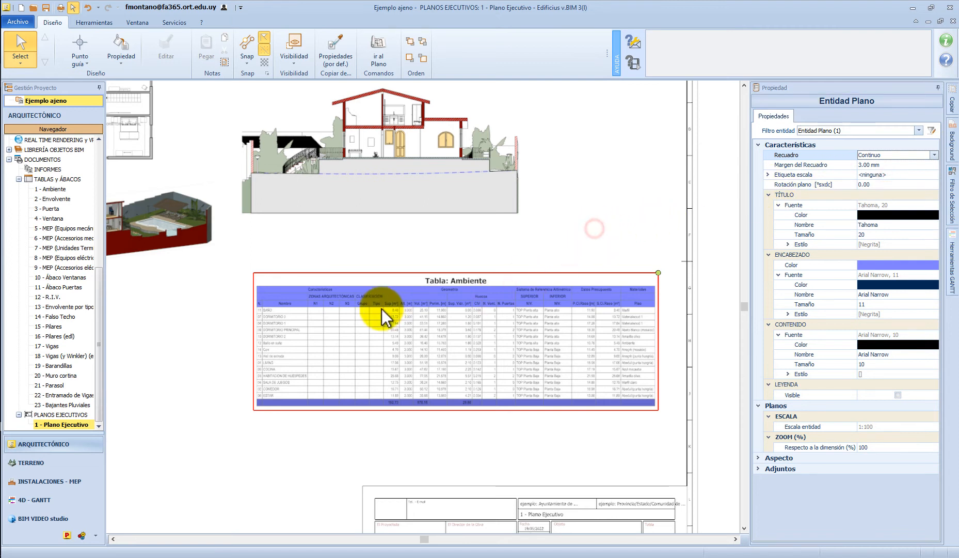
{"action": "left_click", "coordinate": [568, 335]}
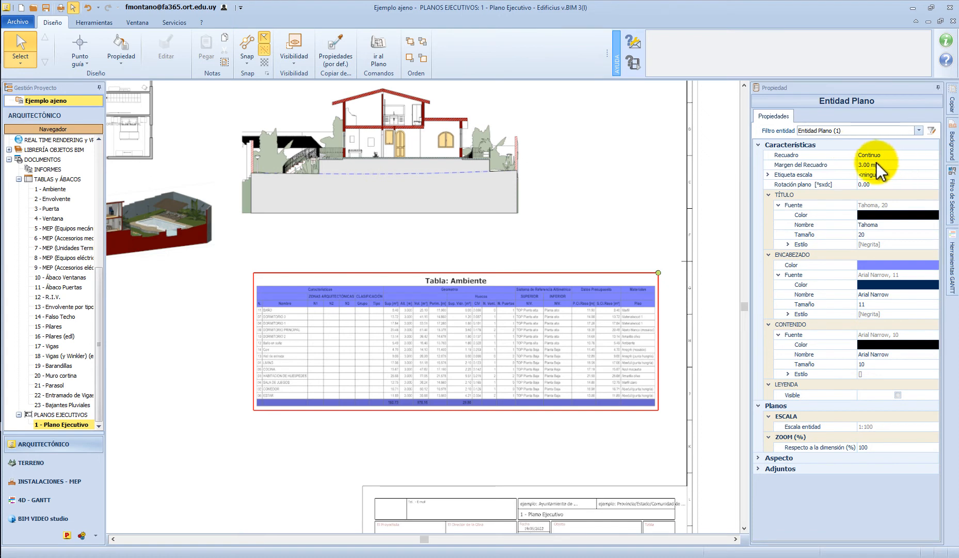
{"action": "left_click", "coordinate": [911, 167]}
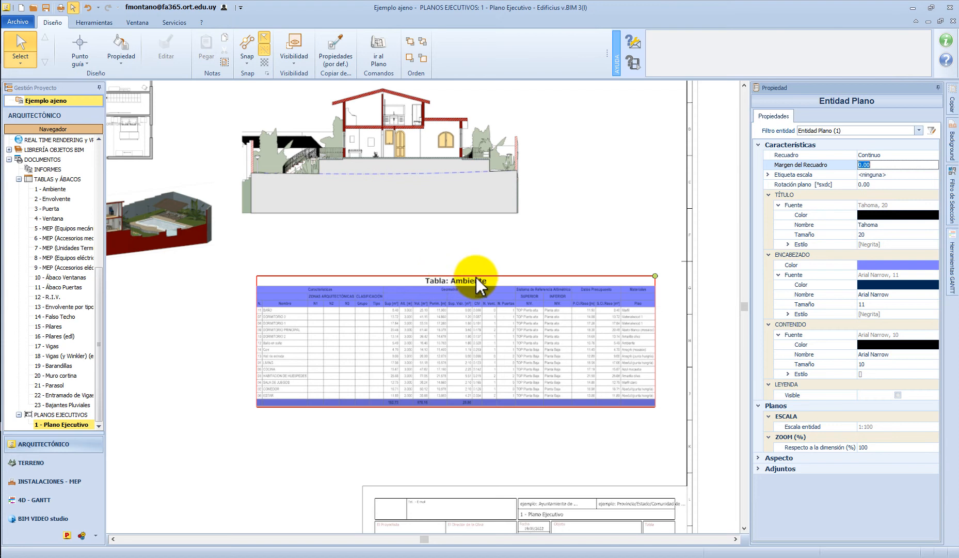
{"action": "left_click", "coordinate": [627, 224]}
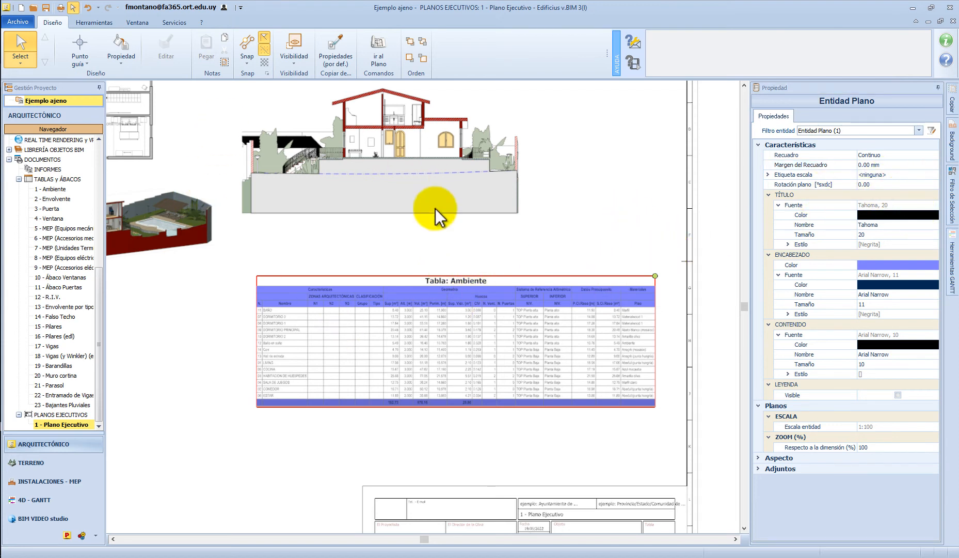
Try rotating the Ambiente table 45° on the sheet, restore the rotation to 0, and deselect the table
{"action": "left_click", "coordinate": [884, 185]}
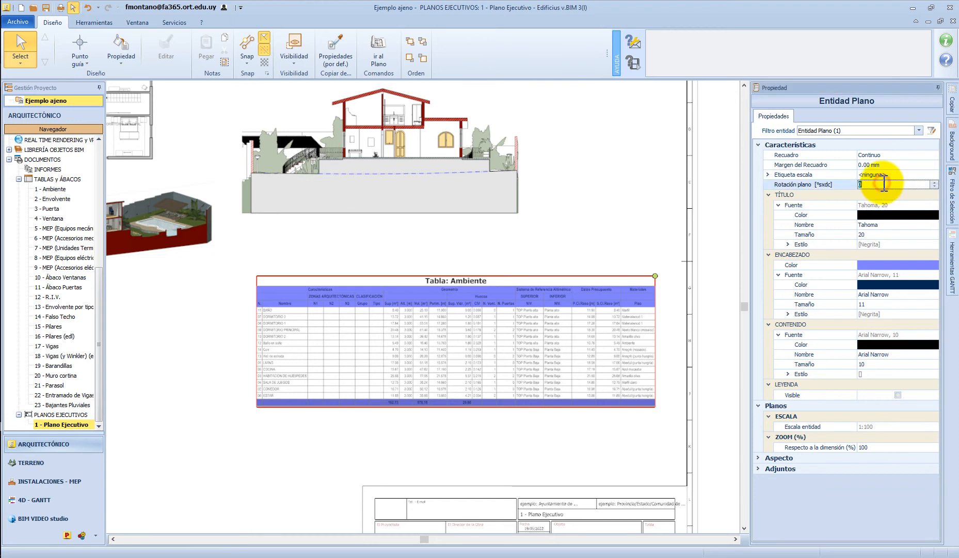
{"action": "key", "text": "Return"}
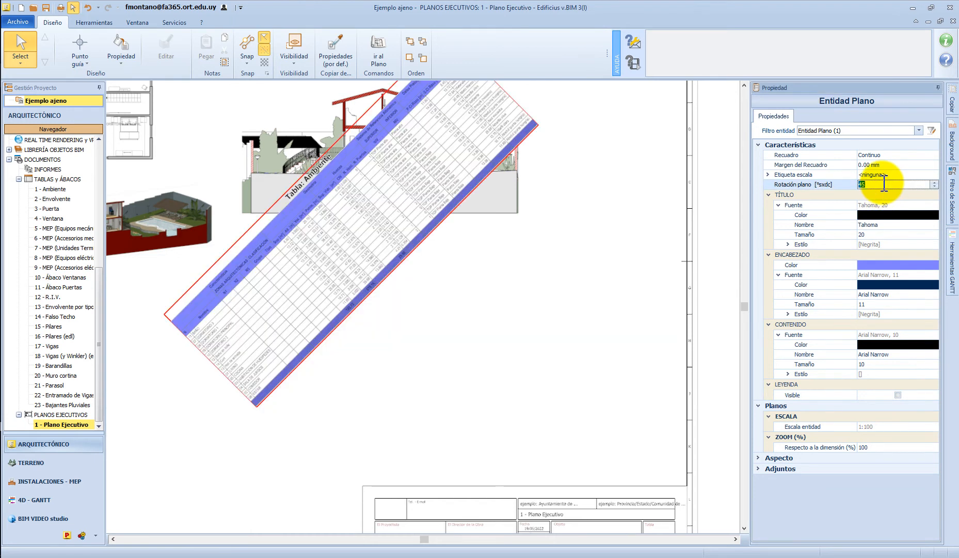
{"action": "left_click", "coordinate": [881, 184]}
{"action": "double_click", "coordinate": [881, 184]}
{"action": "type", "text": "0"}
{"action": "key", "text": "Return"}
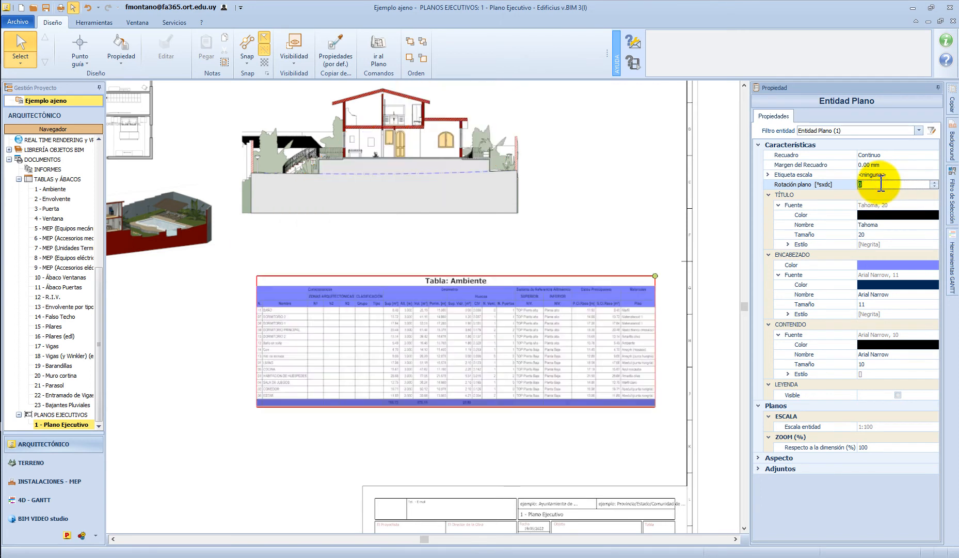
{"action": "left_click", "coordinate": [517, 257]}
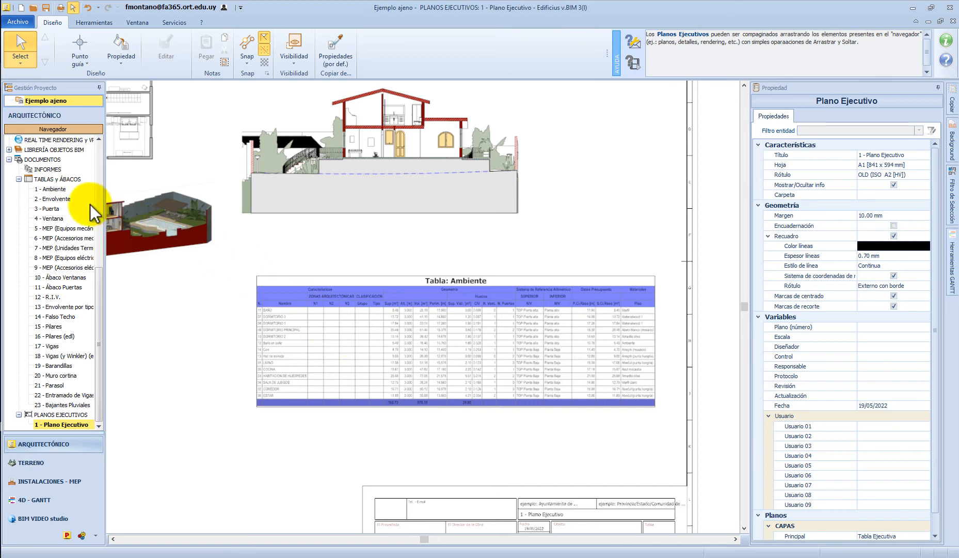
Open the source Ambiente table and hide its CLASIFICACIÓN and ZONAS ARQUITECTÓNICAS bands
{"action": "double_click", "coordinate": [56, 190]}
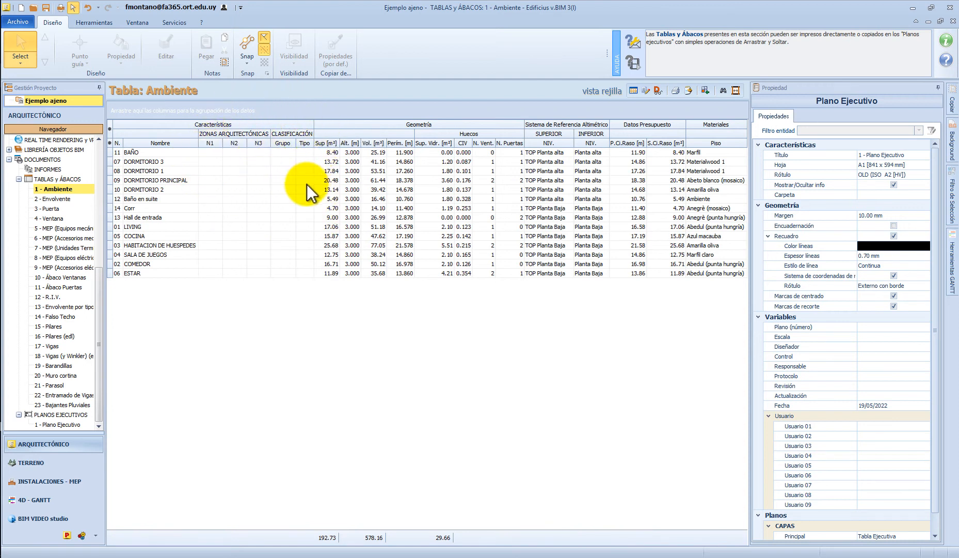
{"action": "left_click", "coordinate": [110, 129]}
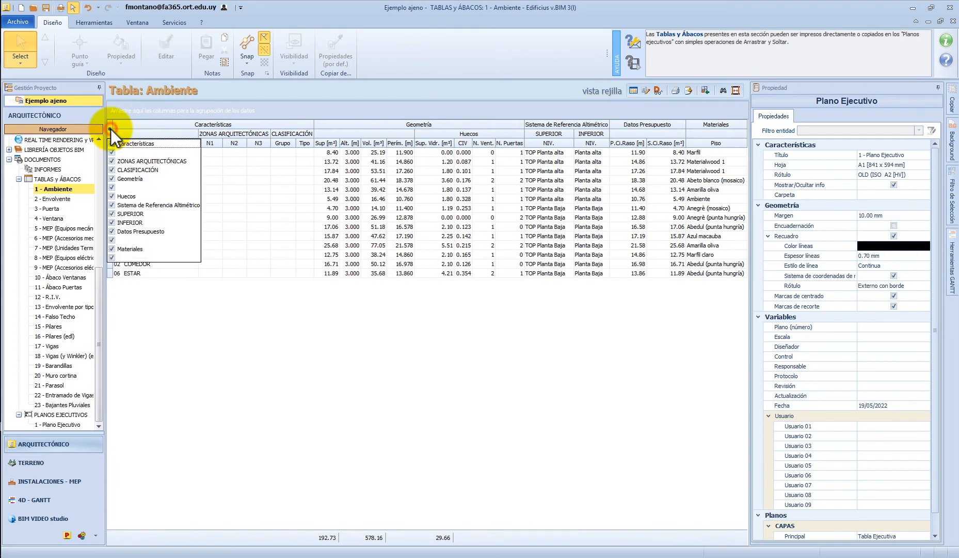
{"action": "left_click", "coordinate": [112, 170]}
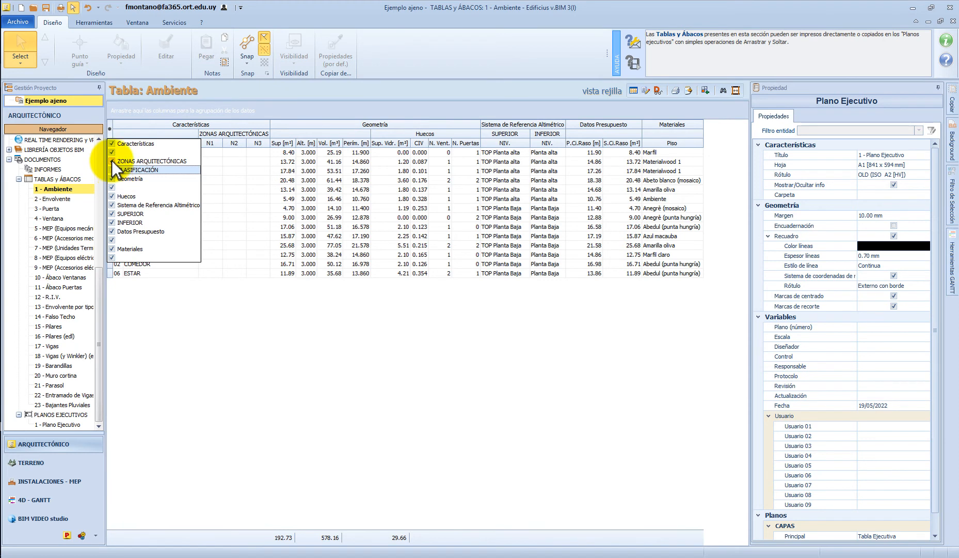
{"action": "left_click", "coordinate": [112, 161]}
{"action": "left_click", "coordinate": [267, 306]}
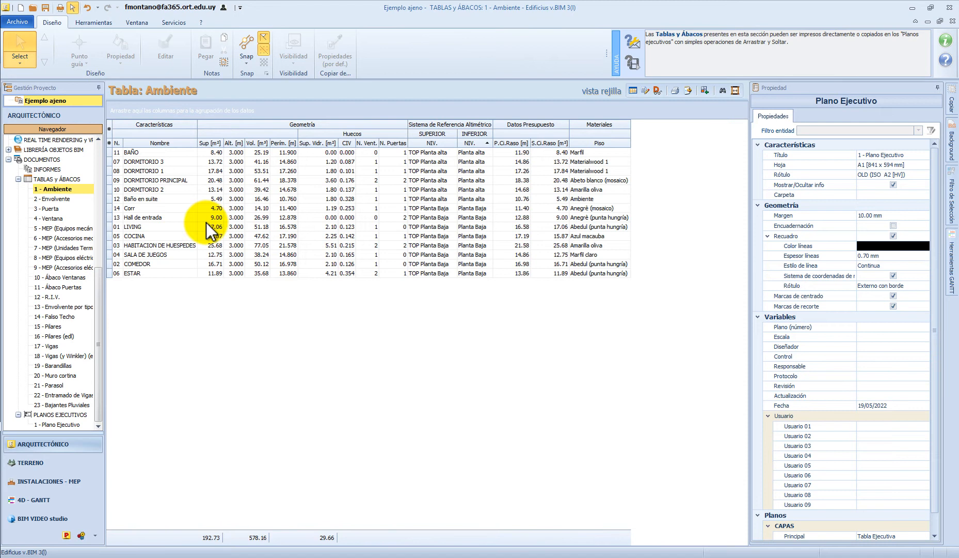
Sort the Ambiente table's rows in ascending order by room number (N.), and view the column's other sorting options
{"action": "left_click", "coordinate": [117, 144]}
{"action": "left_click", "coordinate": [187, 316]}
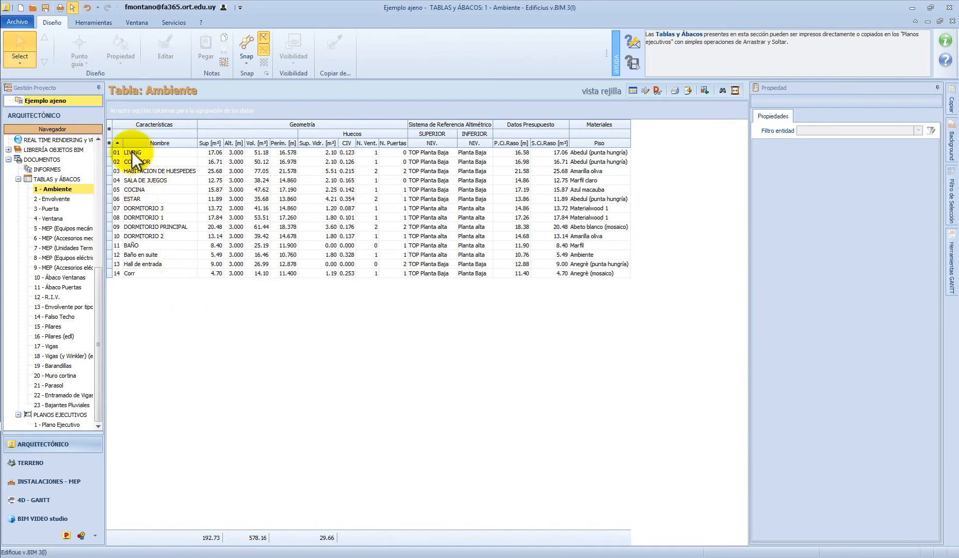
{"action": "right_click", "coordinate": [118, 144]}
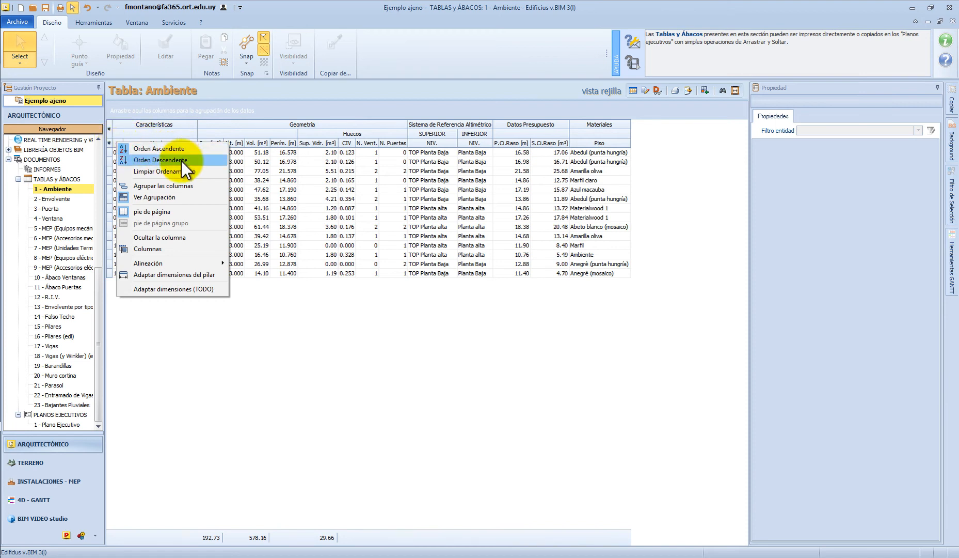
{"action": "left_click", "coordinate": [272, 334]}
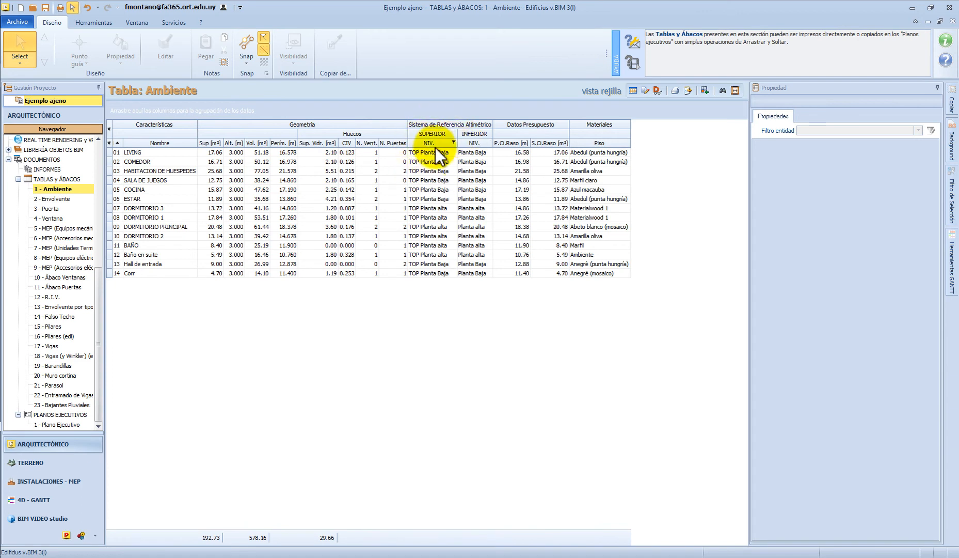
Hide the NIV. column under SUPERIOR and the SUPERIOR band itself in the Ambiente table
{"action": "left_click", "coordinate": [109, 143]}
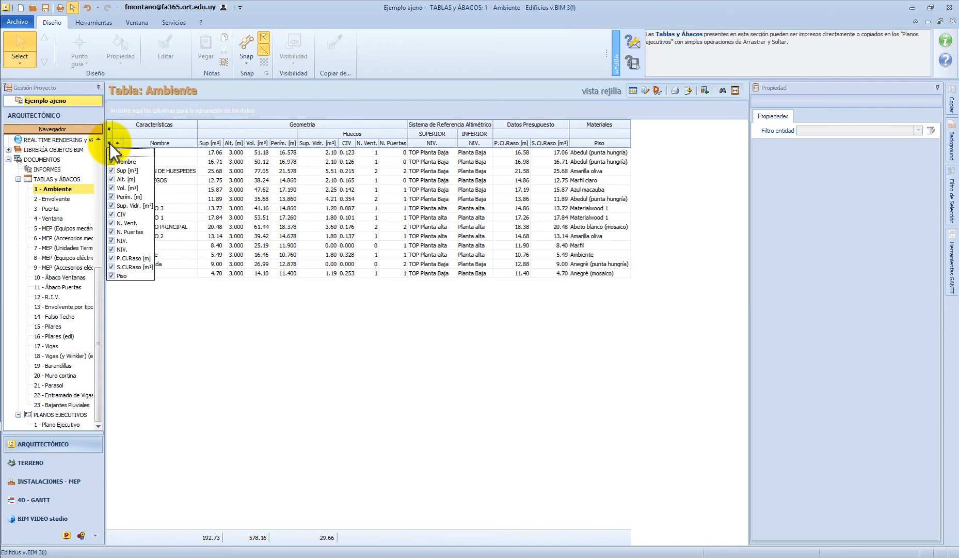
{"action": "left_click", "coordinate": [113, 241]}
{"action": "left_click", "coordinate": [301, 319]}
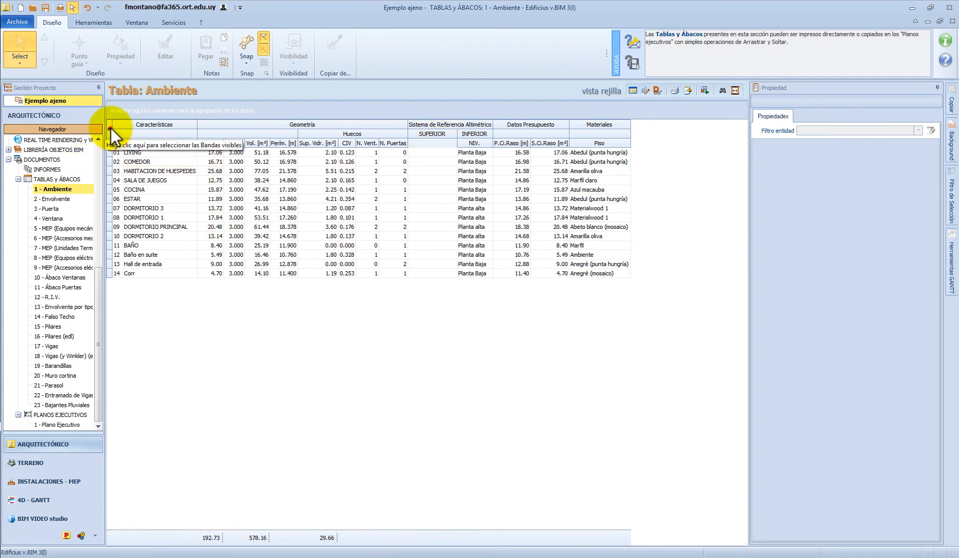
{"action": "left_click", "coordinate": [110, 129]}
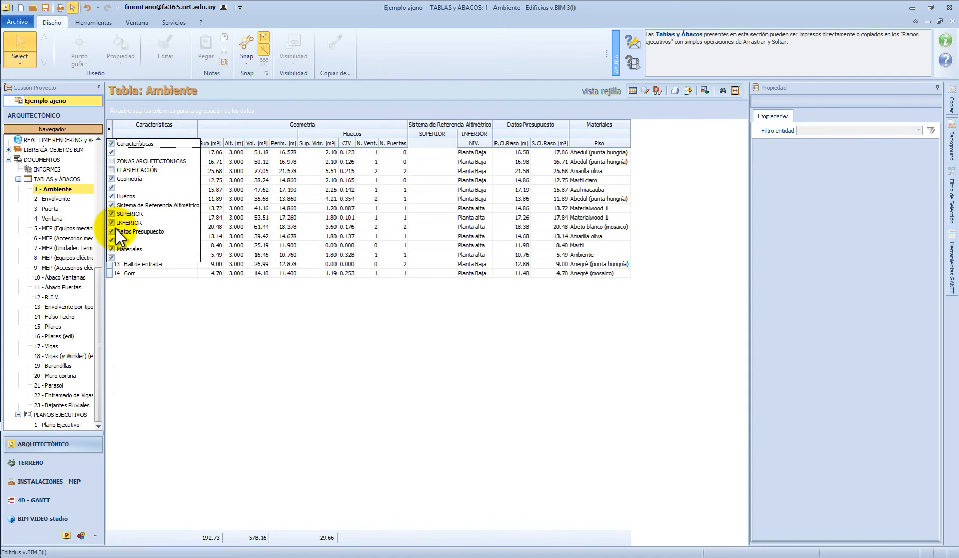
{"action": "left_click", "coordinate": [112, 213]}
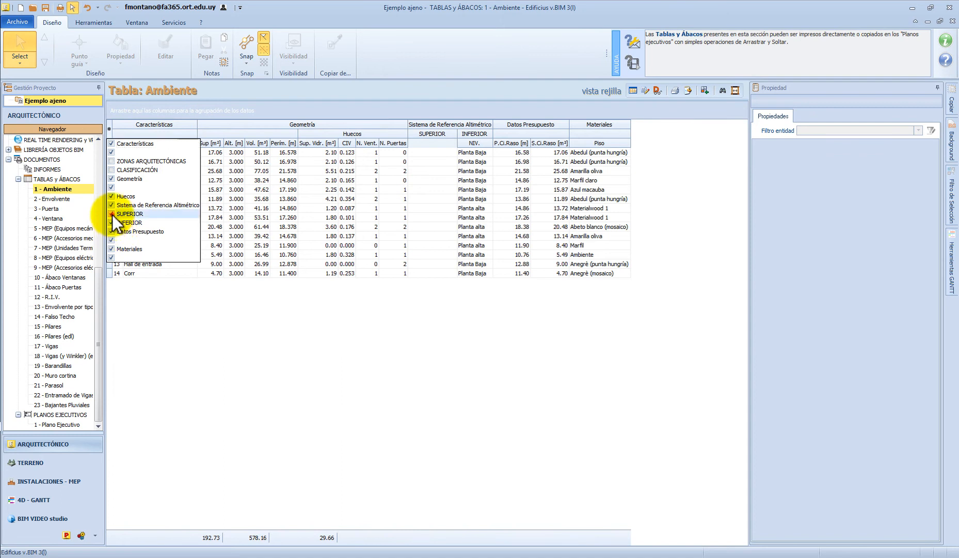
{"action": "left_click", "coordinate": [379, 299]}
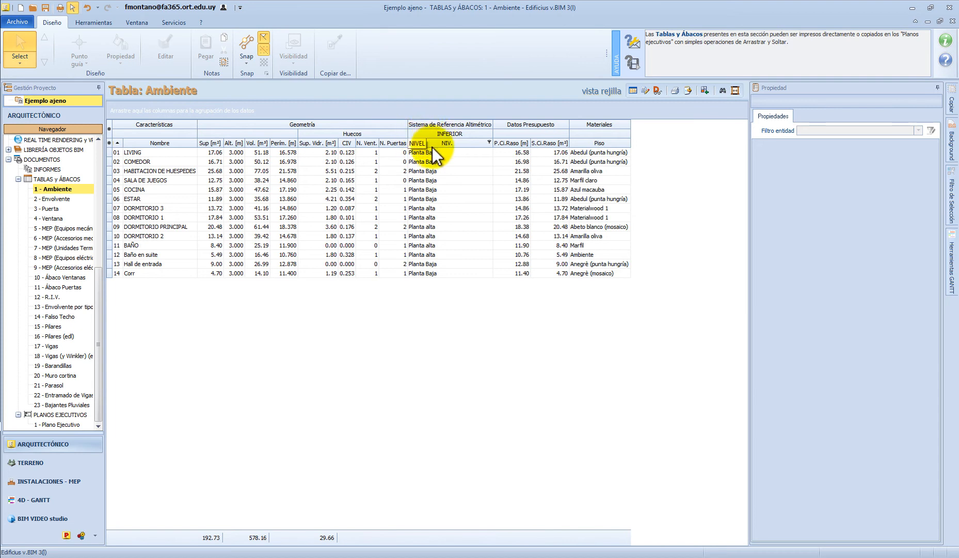
Group the rooms by the INFERIOR level (NIV.) in descending order and expand the Planta Baja and Planta alta groups
{"action": "left_click_drag", "start_coordinate": [438, 143], "coordinate": [137, 110]}
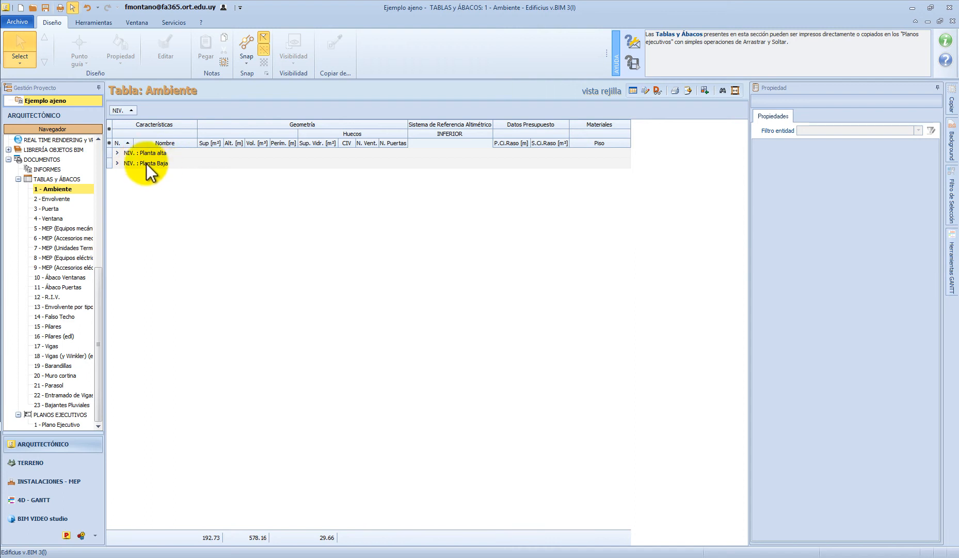
{"action": "left_click", "coordinate": [122, 110]}
{"action": "left_click", "coordinate": [117, 153]}
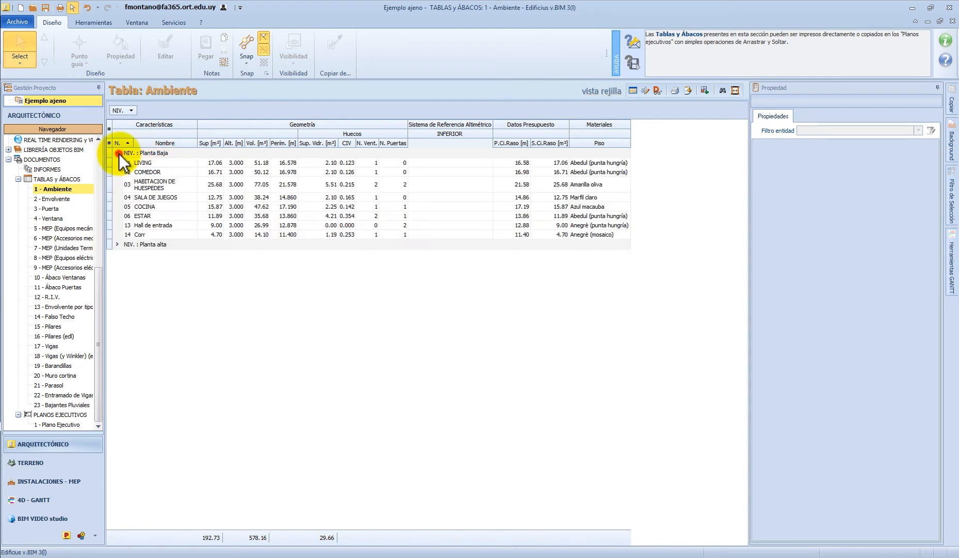
{"action": "left_click", "coordinate": [117, 243]}
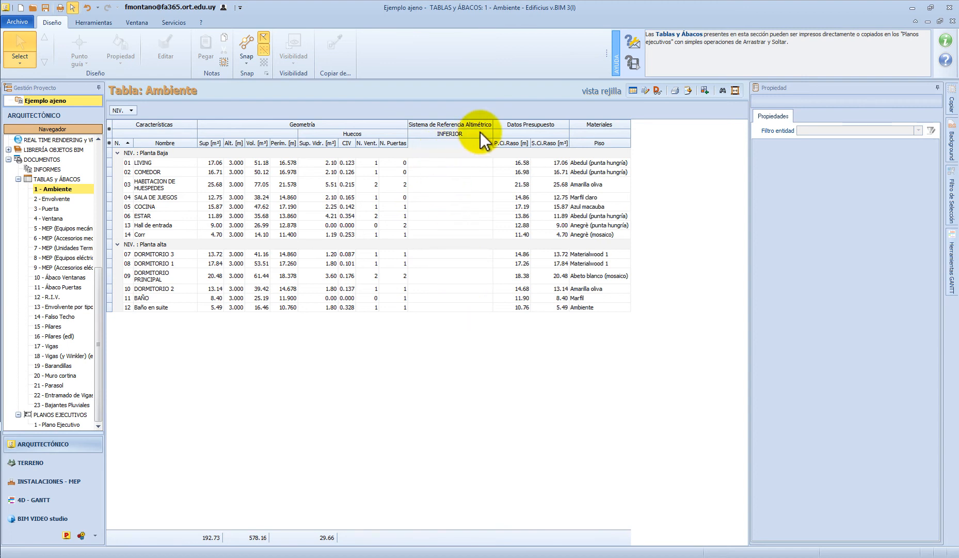
Hide the Sistema de Referencia Altimétrico band in the Ambiente table
{"action": "left_click", "coordinate": [109, 129]}
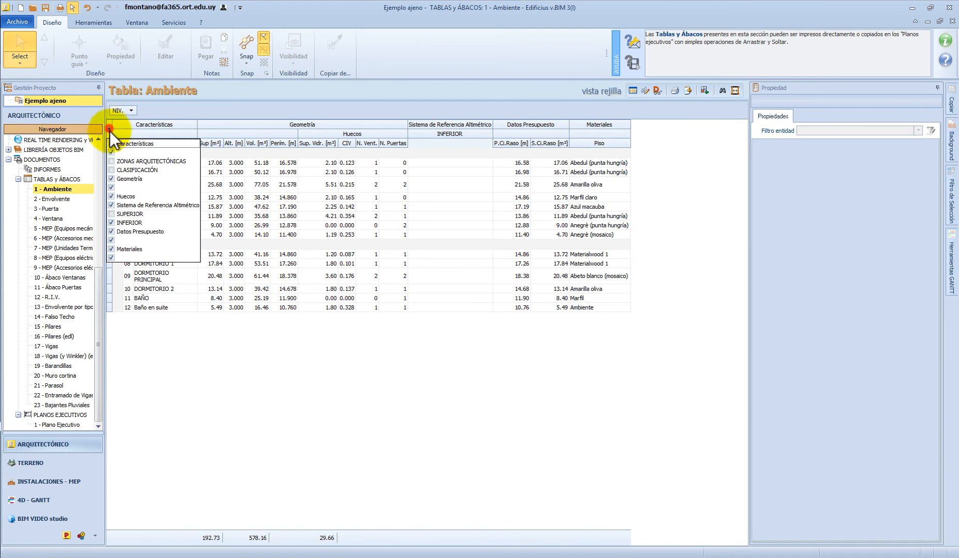
{"action": "left_click", "coordinate": [111, 205]}
{"action": "left_click", "coordinate": [329, 383]}
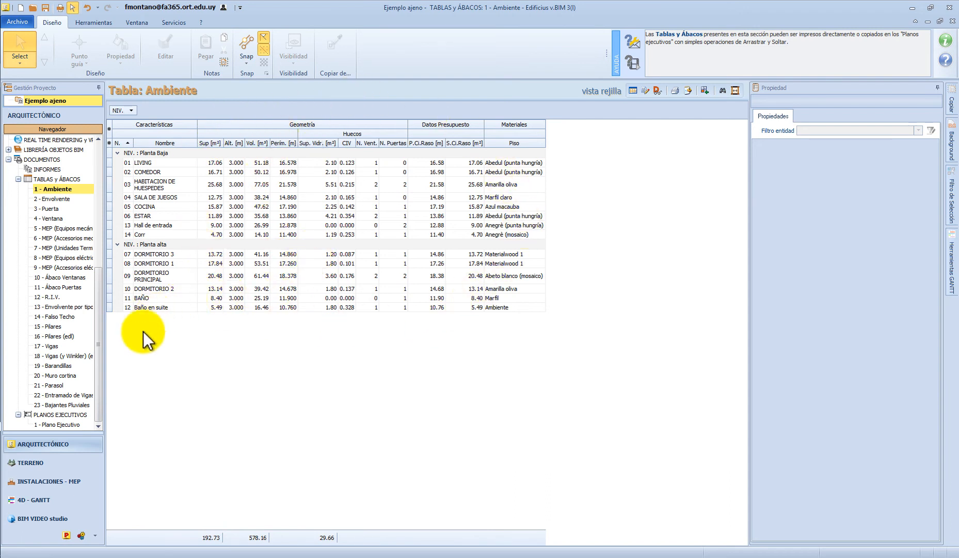
Reopen the 1 - Plano Ejecutivo sheet and examine the grouped Ambiente table up close
{"action": "left_click", "coordinate": [61, 424]}
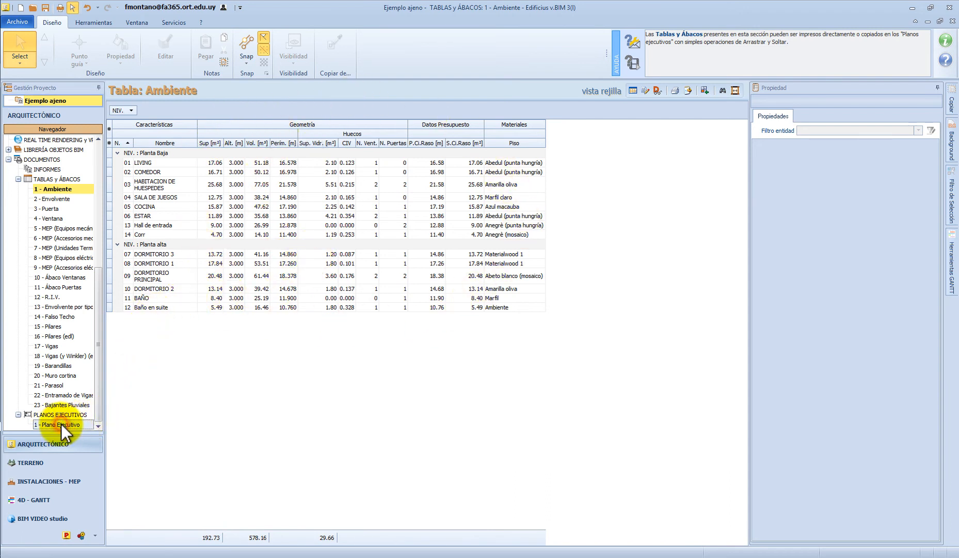
{"action": "double_click", "coordinate": [72, 420]}
{"action": "scroll", "coordinate": [392, 362], "scroll_direction": "up", "scroll_amount": 3}
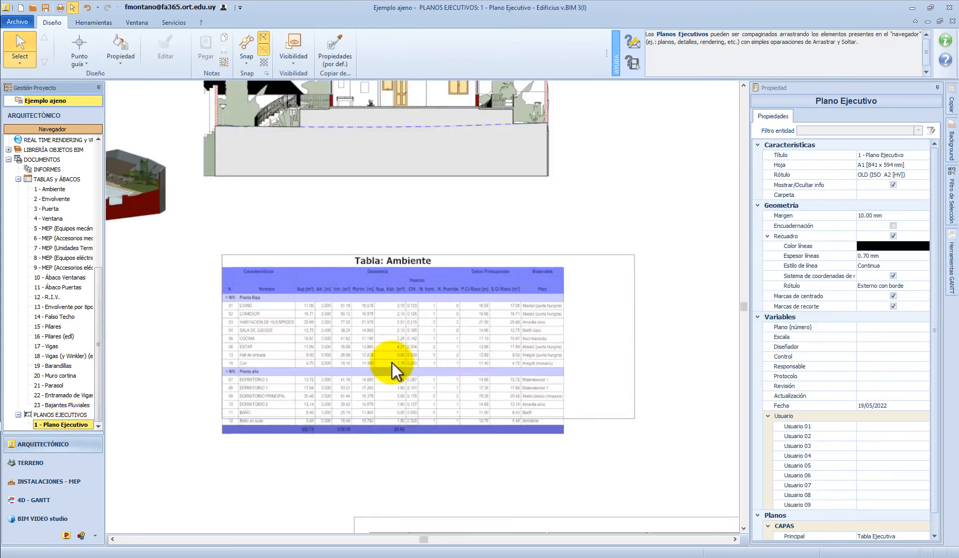
{"action": "middle_click_drag", "start_coordinate": [400, 352], "coordinate": [441, 310]}
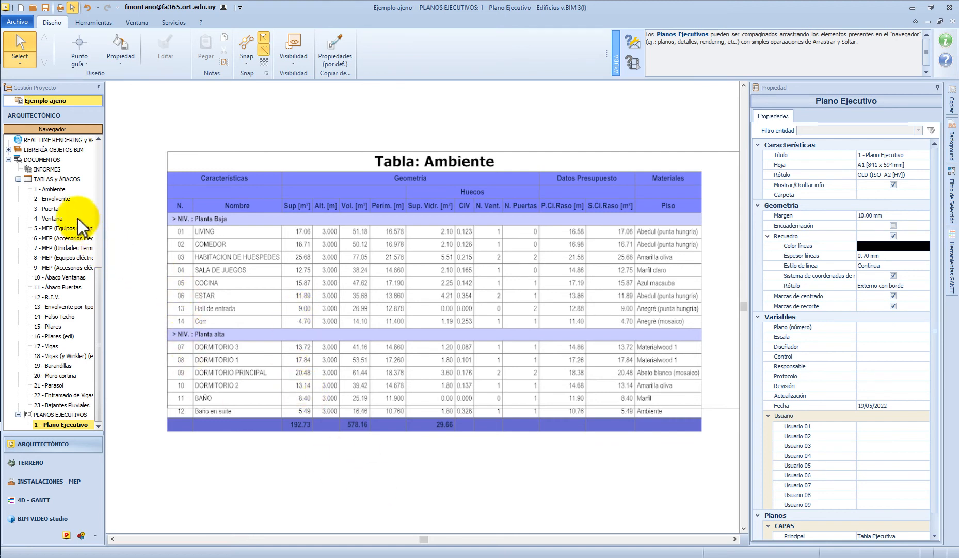
Return to the source Ambiente table and enable the group footer (pie de página grupo) for its level groups
{"action": "left_click", "coordinate": [57, 189]}
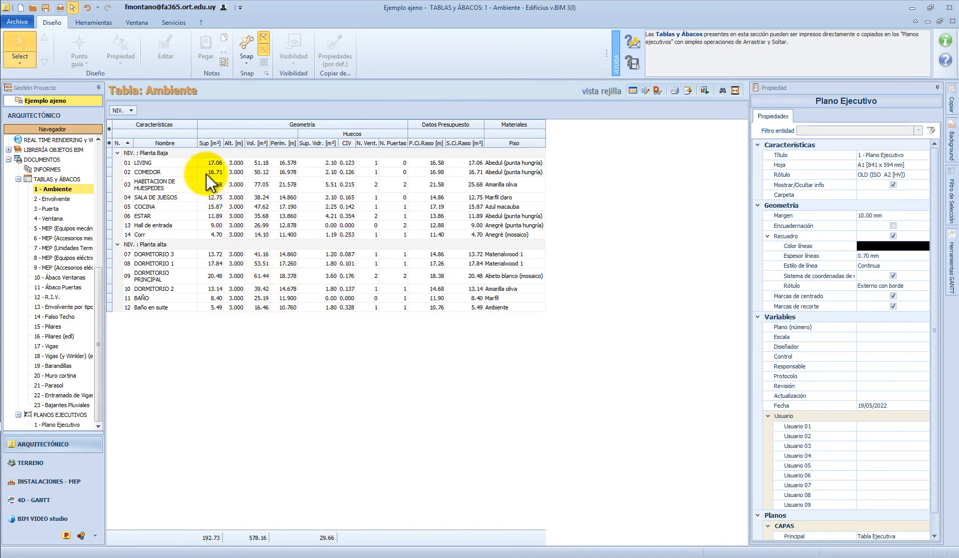
{"action": "right_click", "coordinate": [213, 145]}
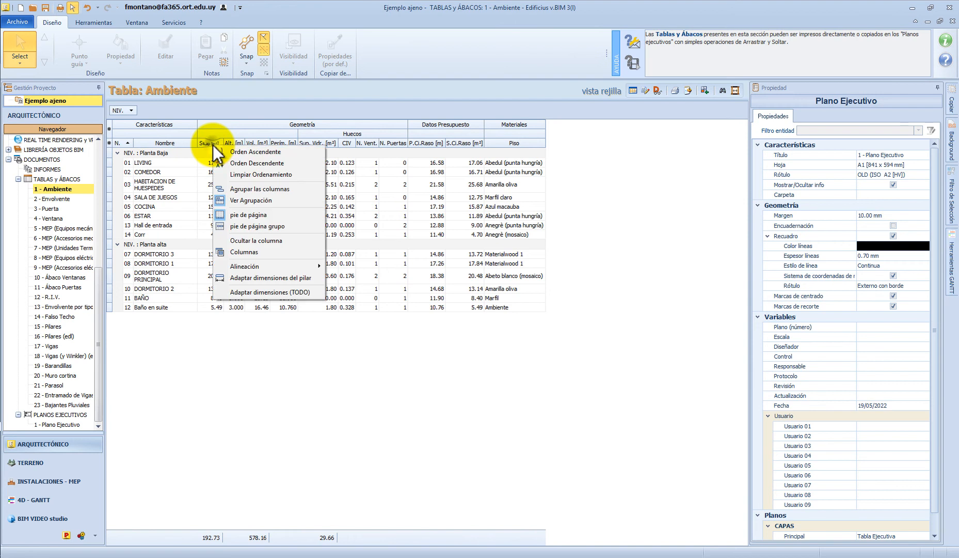
{"action": "left_click", "coordinate": [237, 224]}
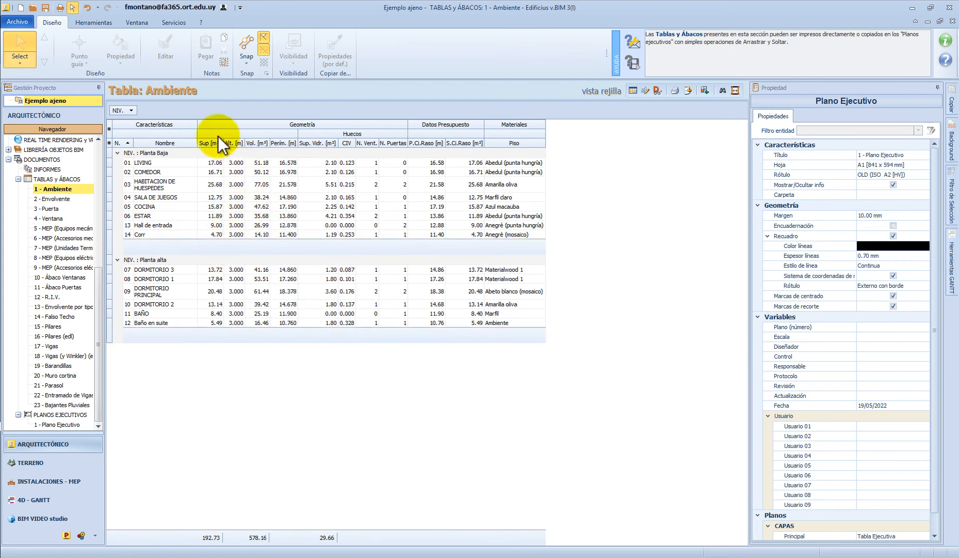
Add a sum (Suma) of the Sup [m²] column to the level group footers of the Ambiente table
{"action": "right_click", "coordinate": [215, 247]}
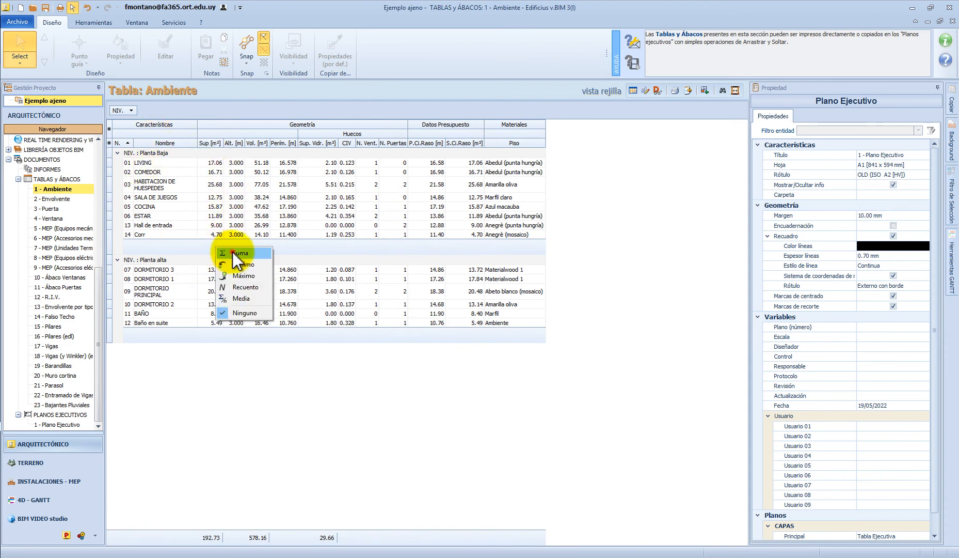
{"action": "left_click", "coordinate": [233, 252]}
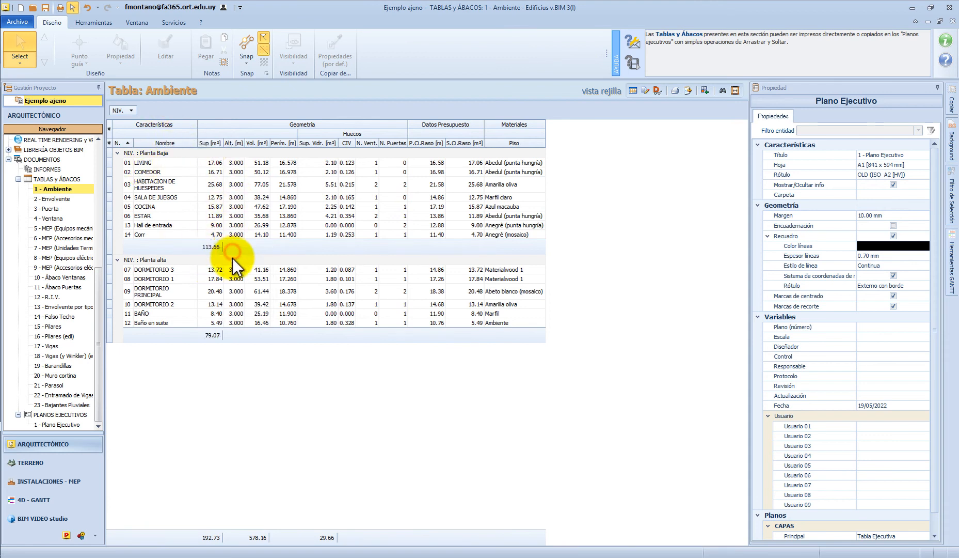
On the 1 - Plano Ejecutivo sheet, set the Ambiente table's header (ENCABEZADO) background colour to grey
{"action": "left_click", "coordinate": [65, 424]}
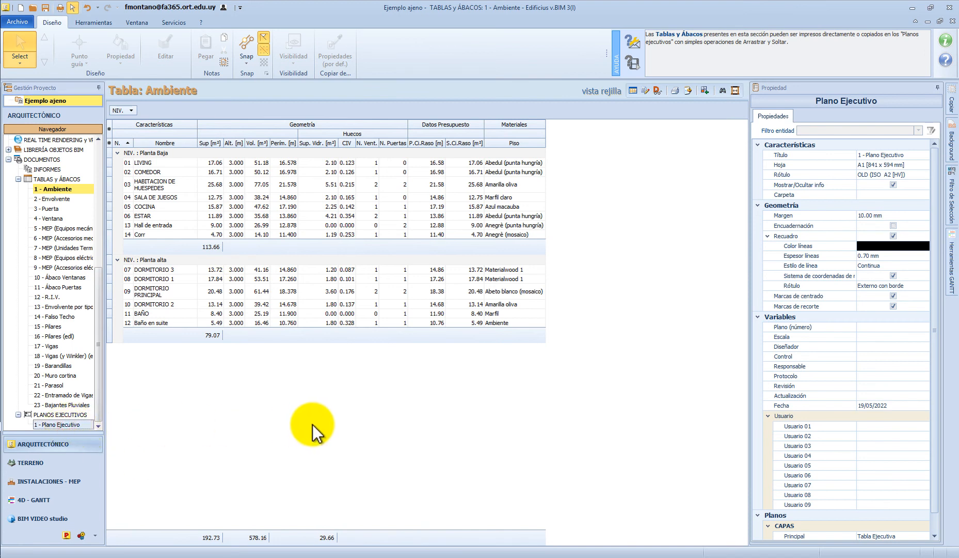
{"action": "scroll", "coordinate": [326, 419], "scroll_direction": "up", "scroll_amount": 1}
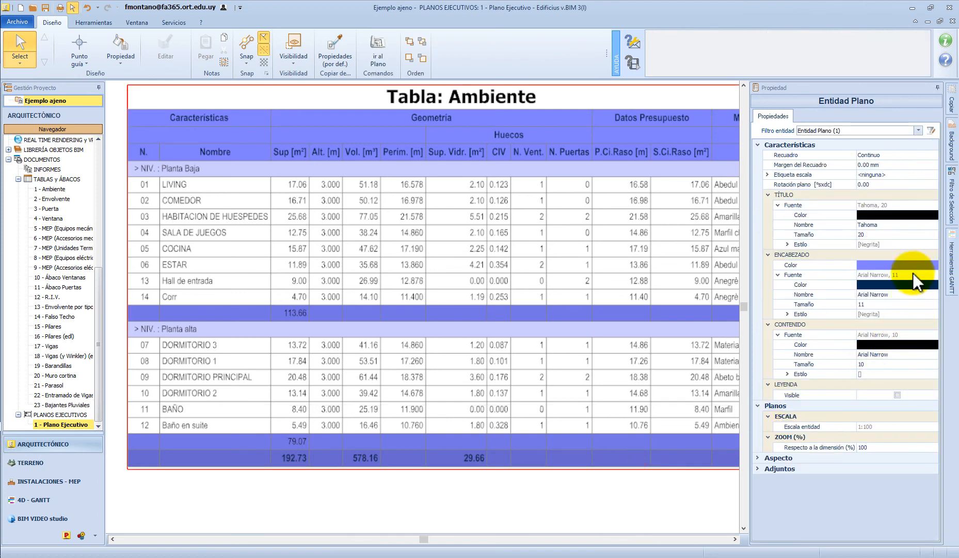
{"action": "left_click", "coordinate": [914, 264]}
{"action": "left_click", "coordinate": [932, 265]}
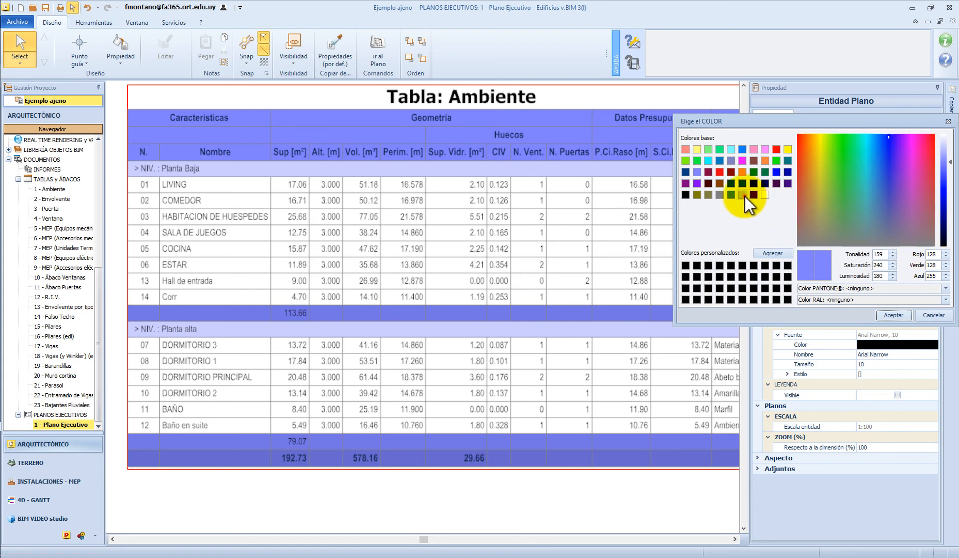
{"action": "left_click", "coordinate": [892, 315]}
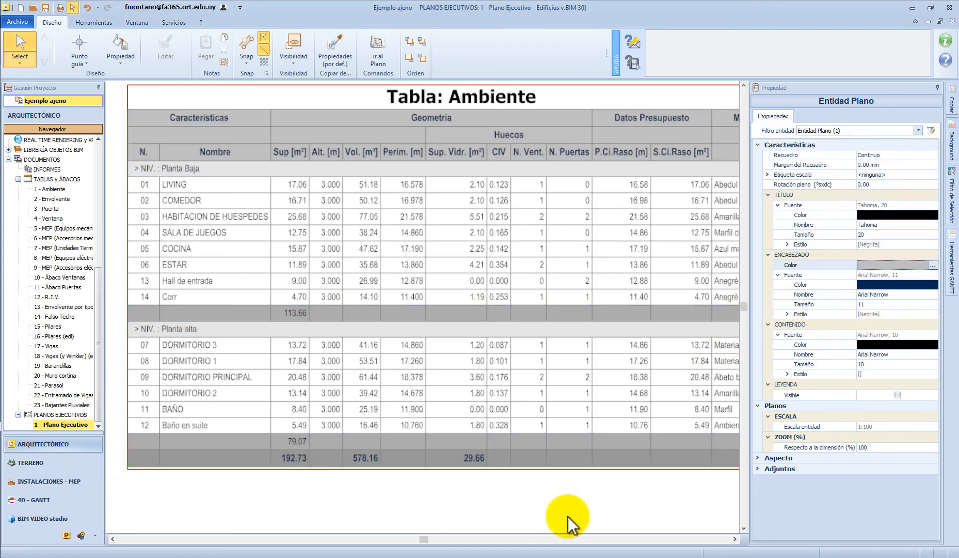
{"action": "left_click", "coordinate": [571, 512]}
{"action": "scroll", "coordinate": [488, 330], "scroll_direction": "down", "scroll_amount": 2}
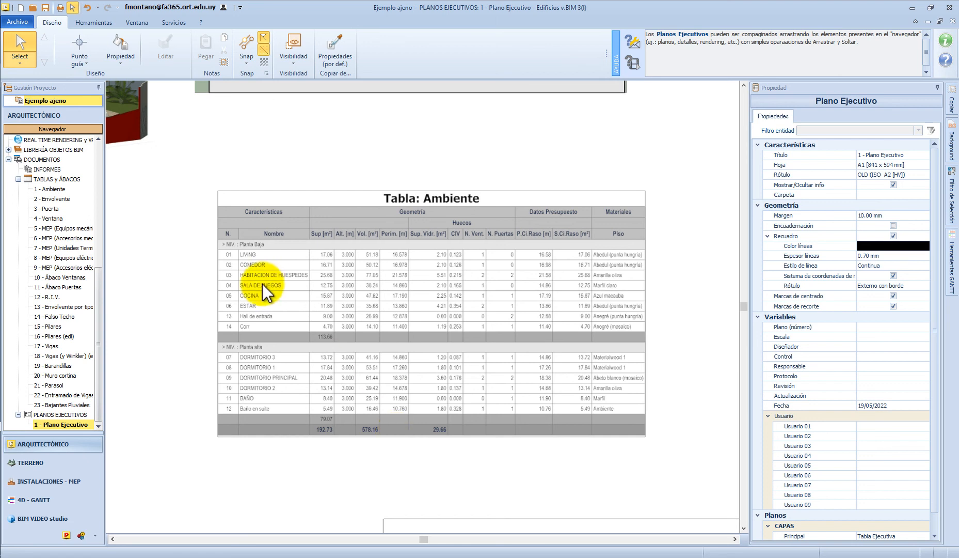
Open the Excel (.xls) export of the source Ambiente table and cancel it without saving a file
{"action": "left_click", "coordinate": [54, 187]}
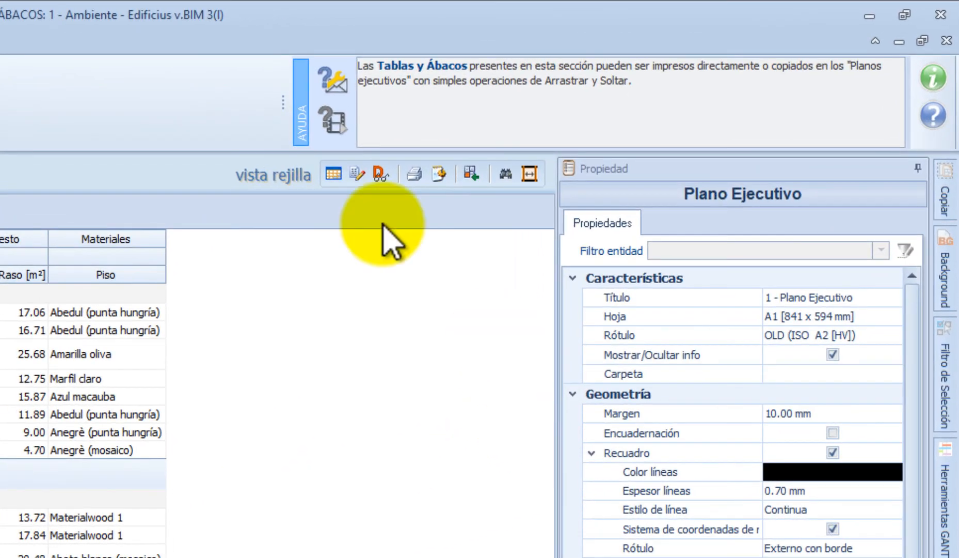
{"action": "left_click", "coordinate": [438, 173]}
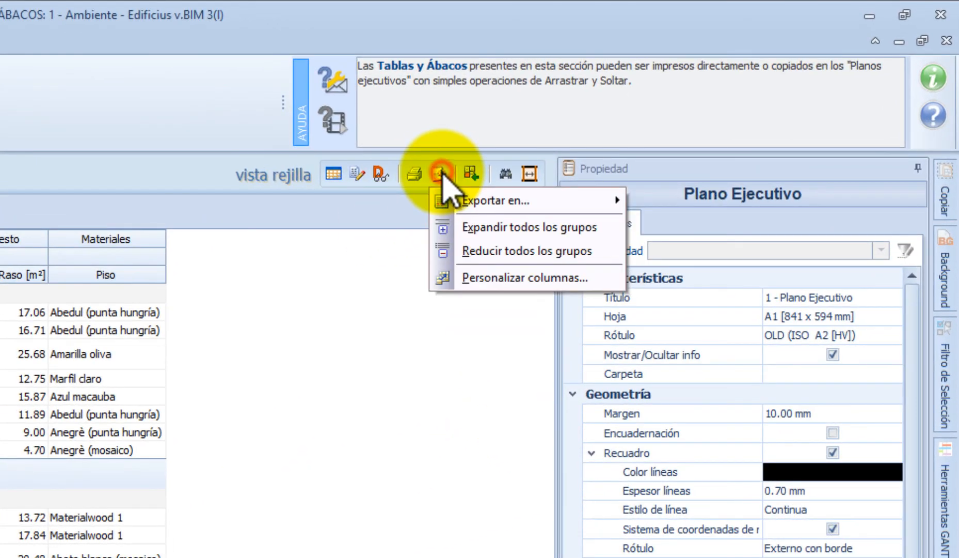
{"action": "mouse_move", "coordinate": [467, 200]}
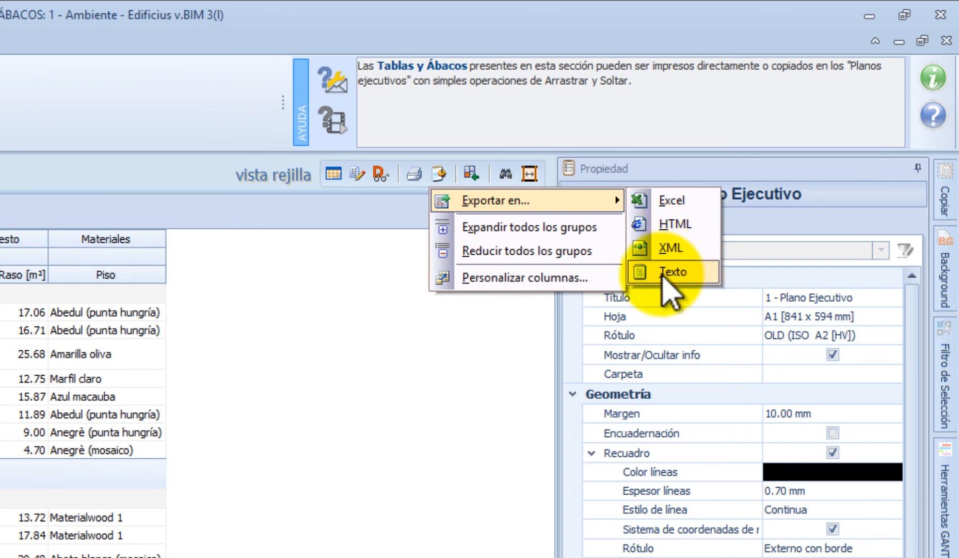
{"action": "left_click", "coordinate": [682, 203]}
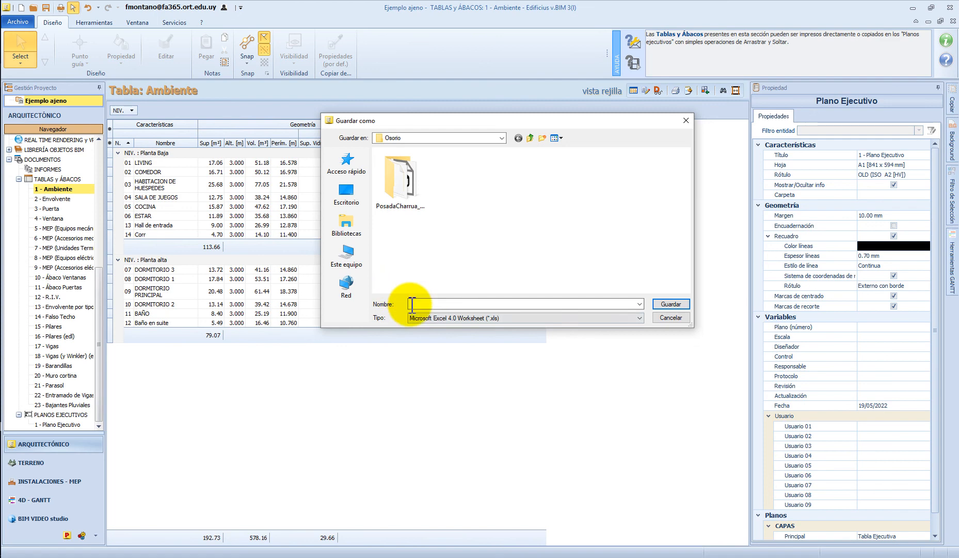
{"action": "left_click", "coordinate": [676, 320]}
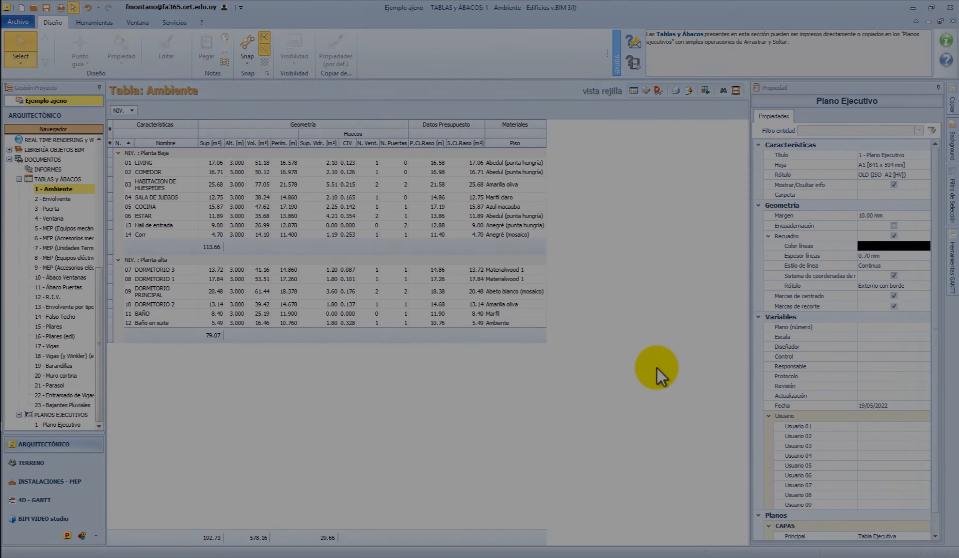